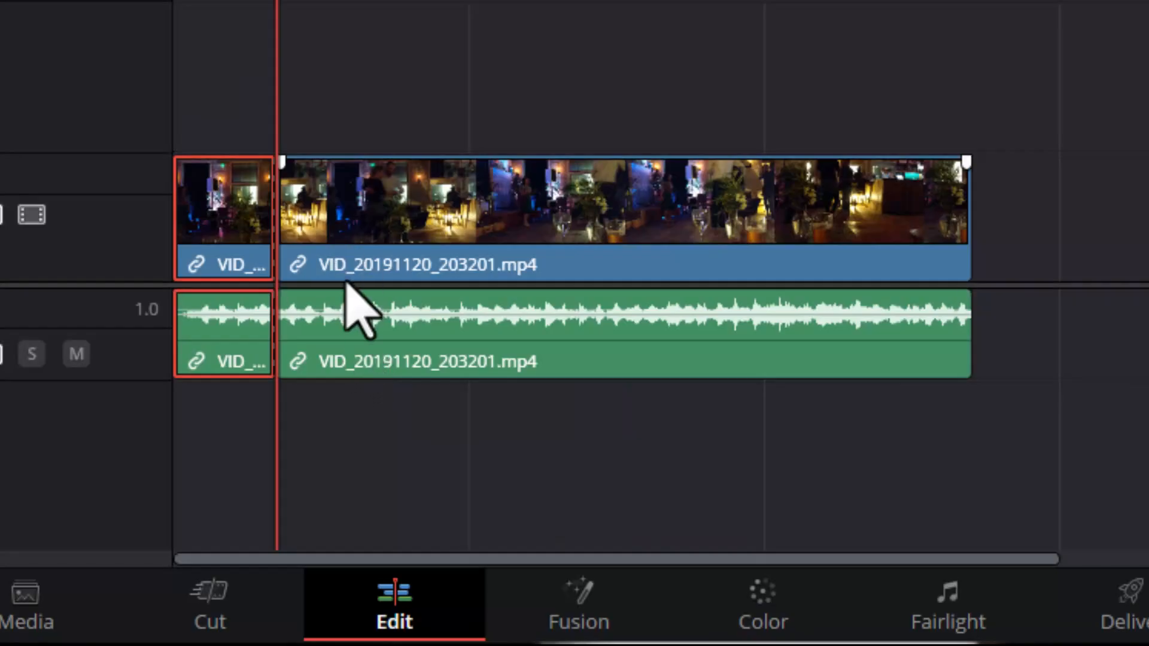
Split the timeline clip a second time at 01:00:04:12 to isolate a short middle segment.
{"action": "key", "text": "space"}
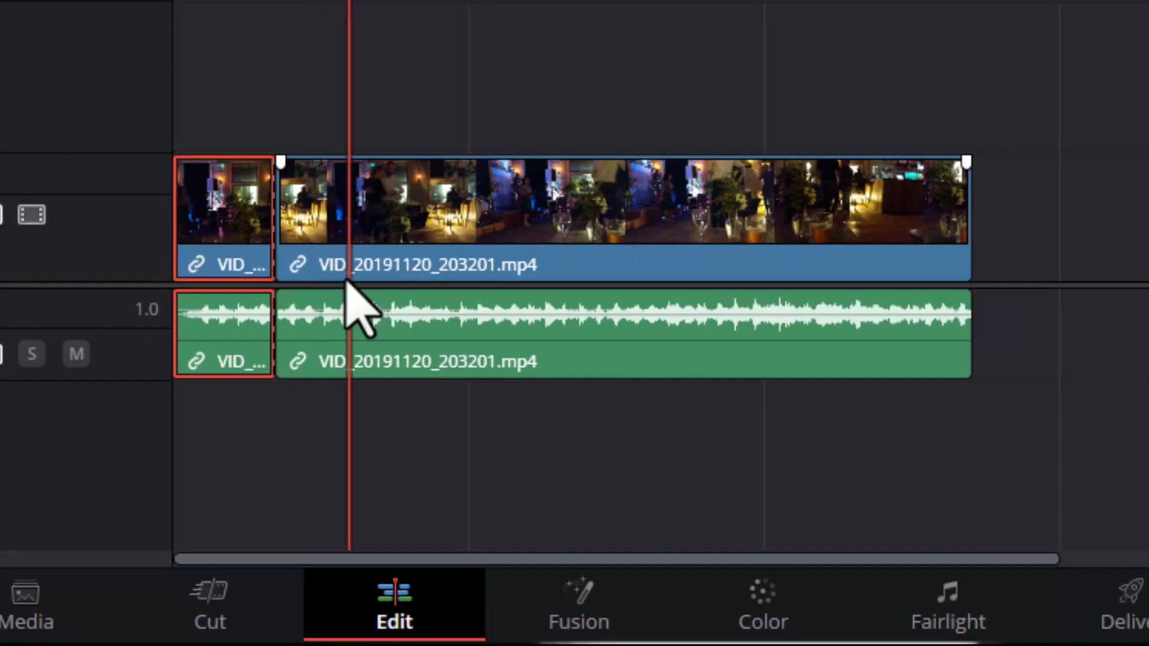
{"action": "left_click", "coordinate": [407, 254]}
{"action": "key", "text": "ctrl+b"}
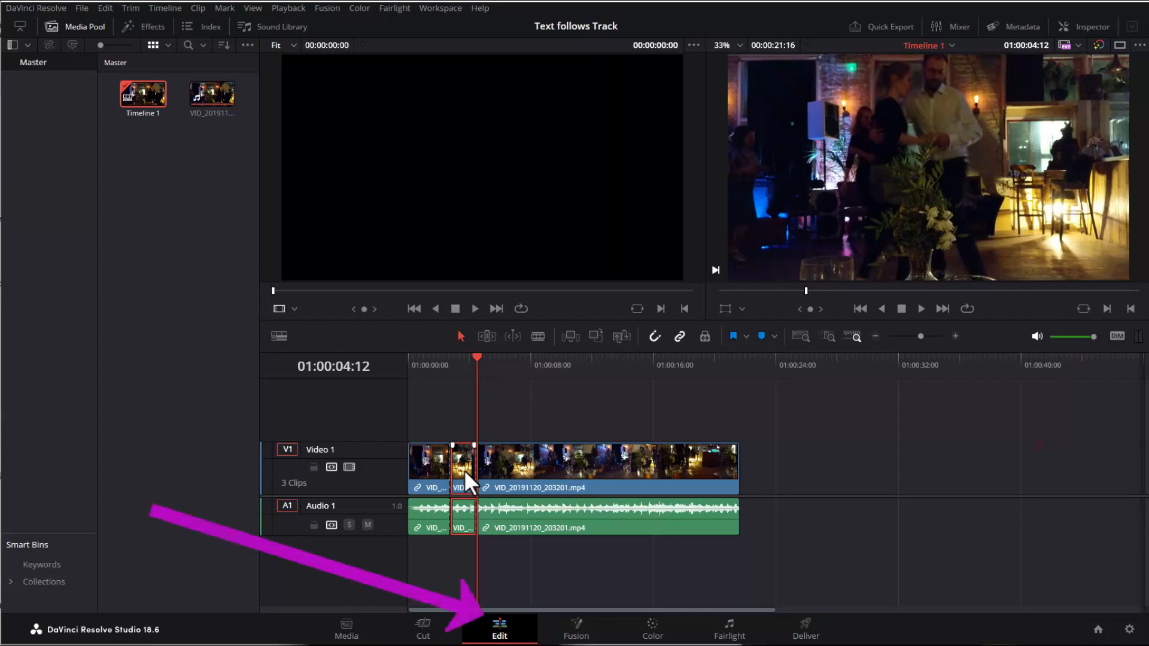
Open the short middle segment in Fusion and play it through.
{"action": "right_click", "coordinate": [464, 469]}
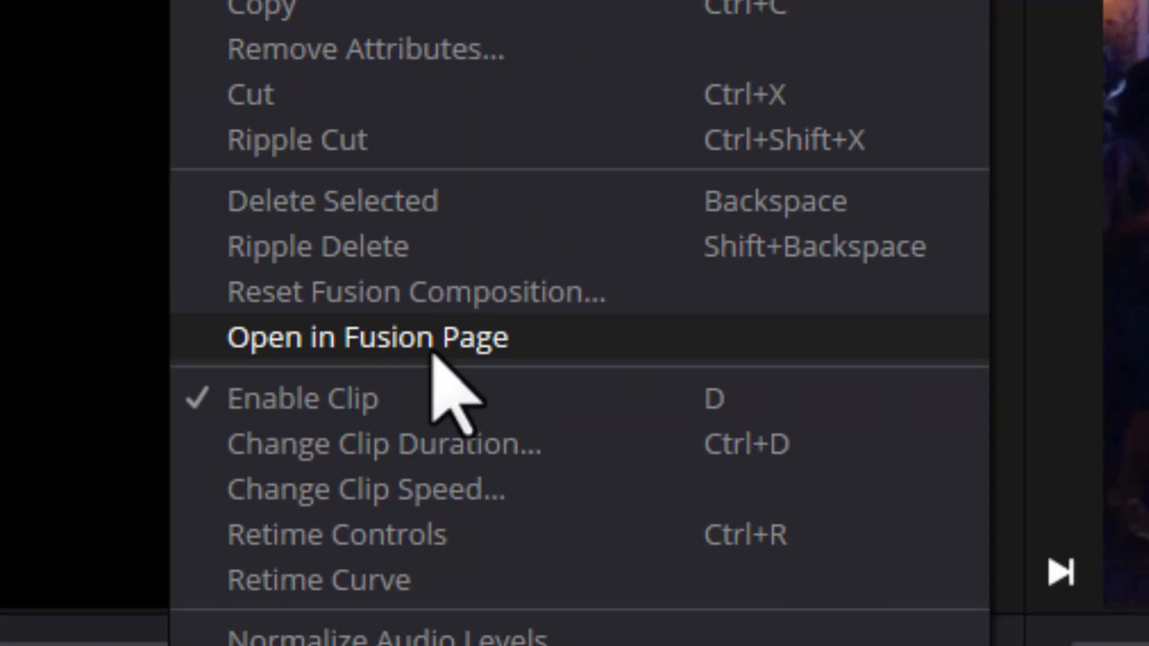
{"action": "left_click", "coordinate": [433, 355]}
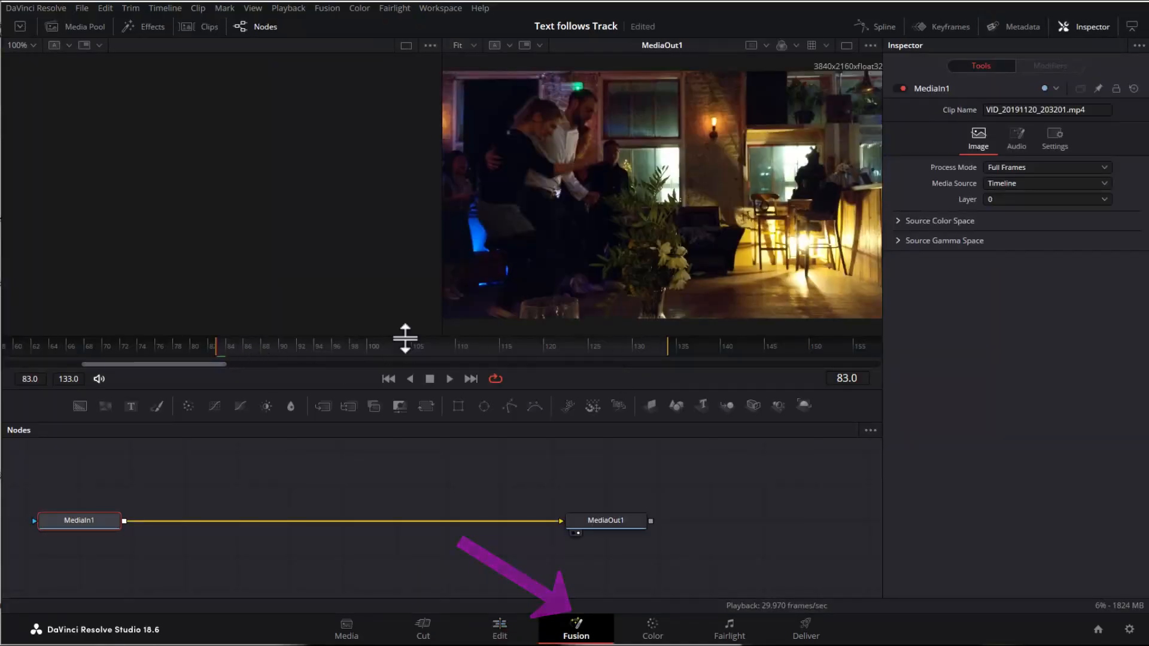
{"action": "key", "text": "space"}
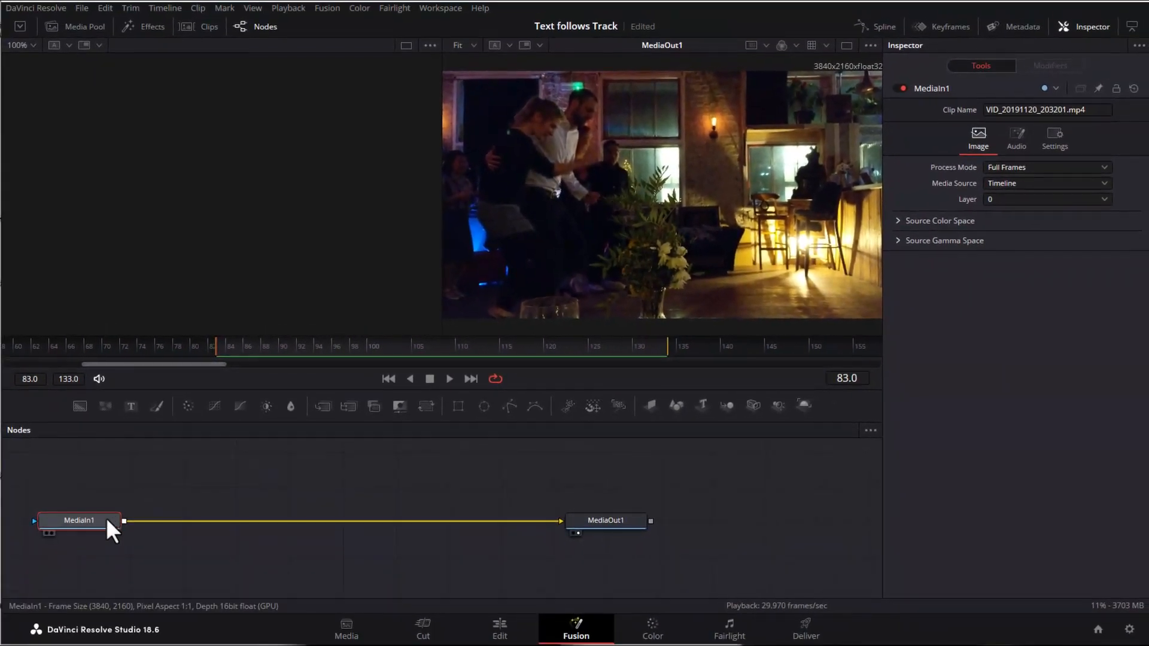
Insert a Tracker node between MediaIn1 and MediaOut1 and move it a little away from MediaIn1.
{"action": "key", "text": "shift+space"}
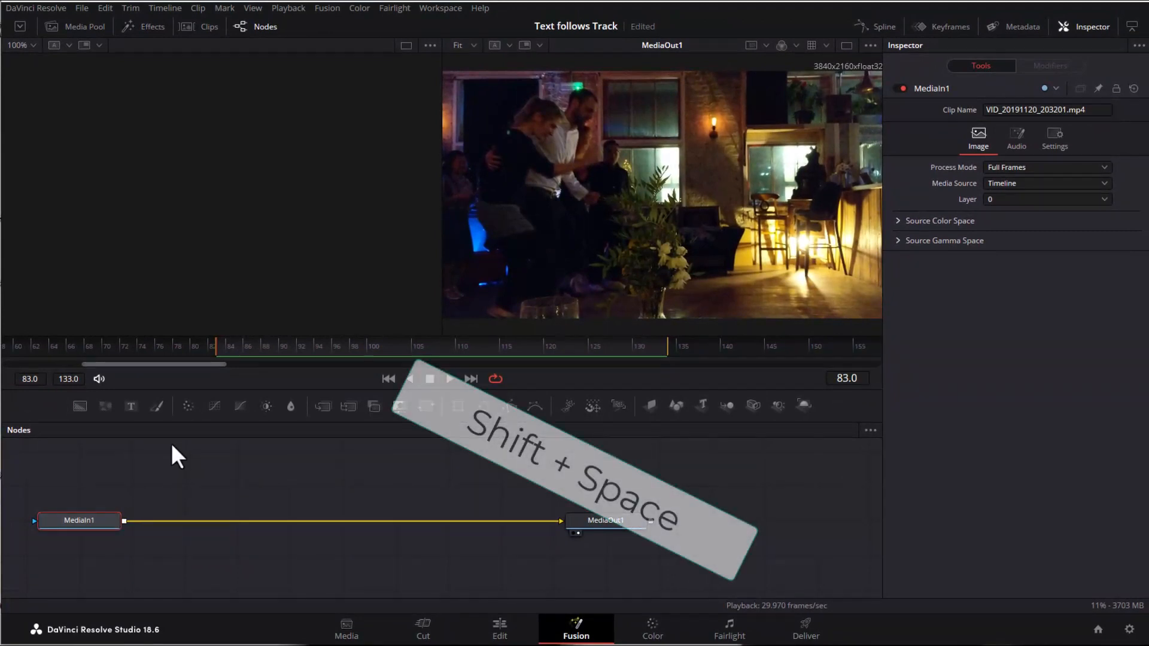
{"action": "type", "text": "Tracker"}
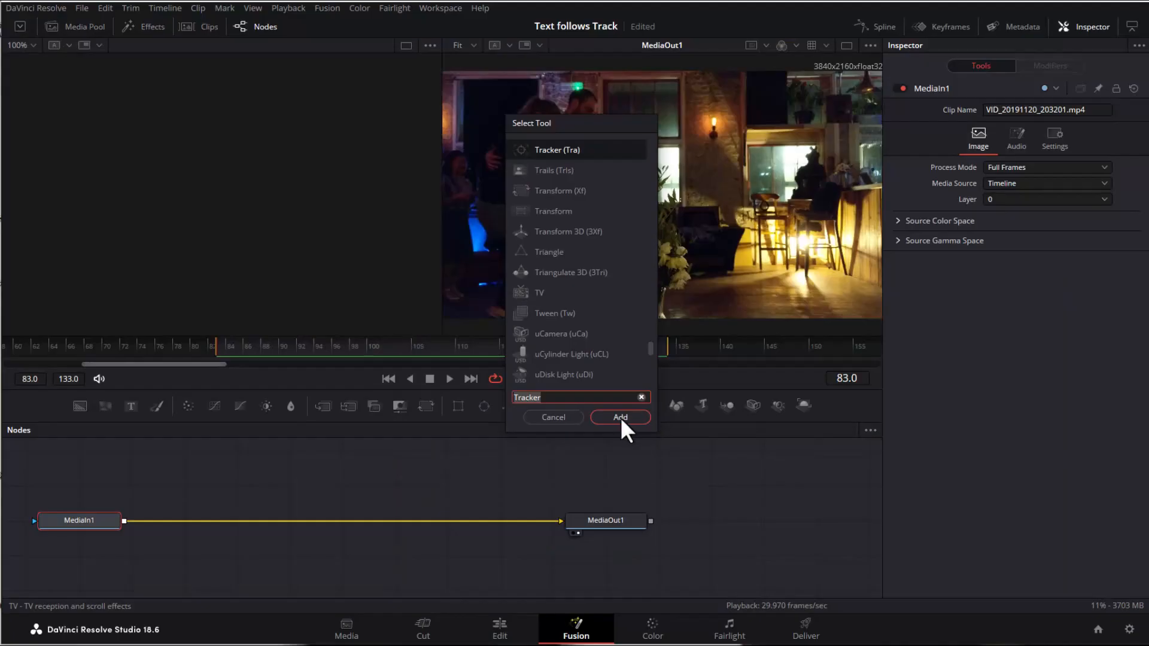
{"action": "left_click", "coordinate": [602, 556]}
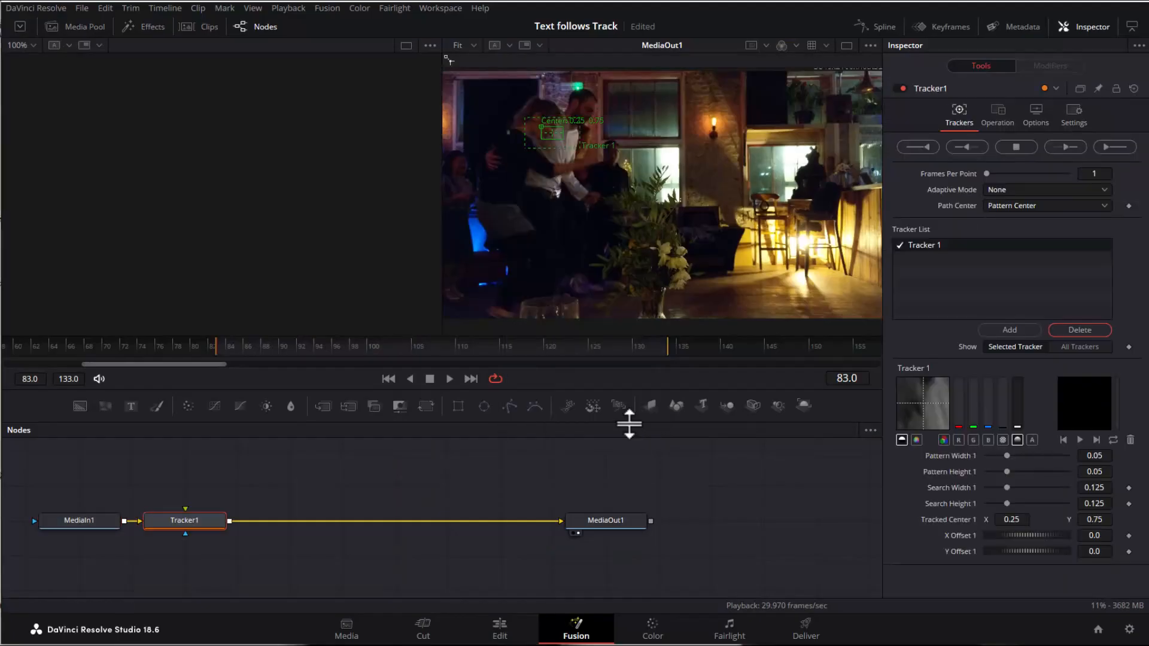
{"action": "left_click_drag", "start_coordinate": [268, 518], "coordinate": [271, 521]}
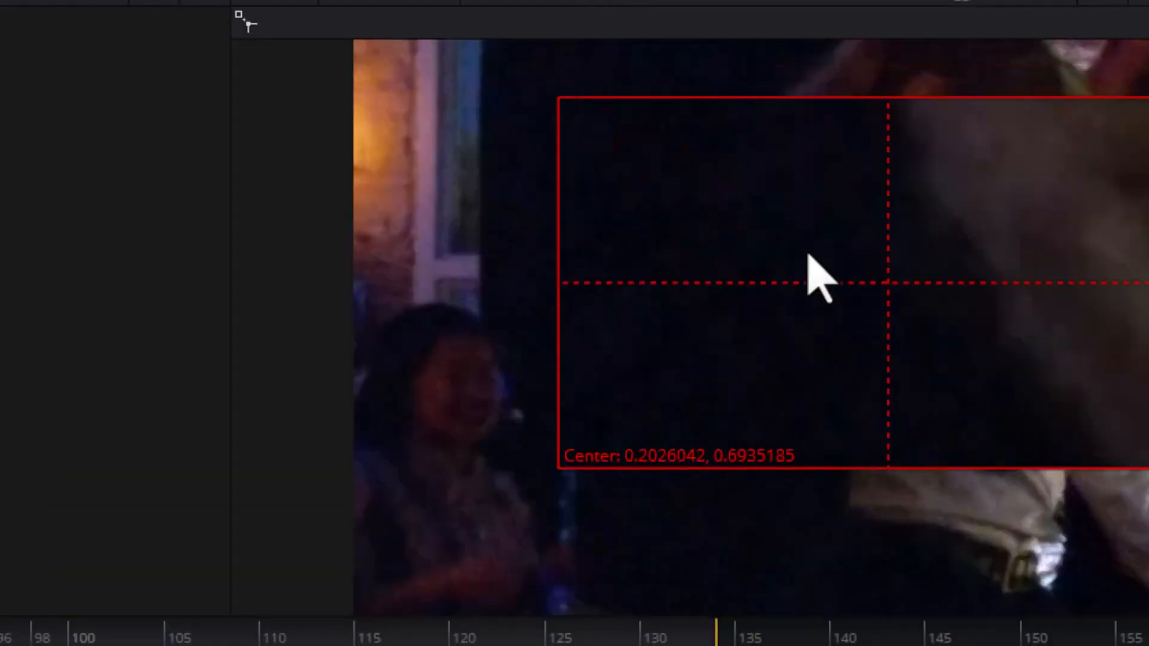
Fit the tracker around the hand on the woman's back at frame 83, with pattern height about 0.11 and search width about 0.10.
{"action": "left_click_drag", "start_coordinate": [808, 252], "coordinate": [585, 309]}
{"action": "left_click_drag", "start_coordinate": [651, 383], "coordinate": [656, 449]}
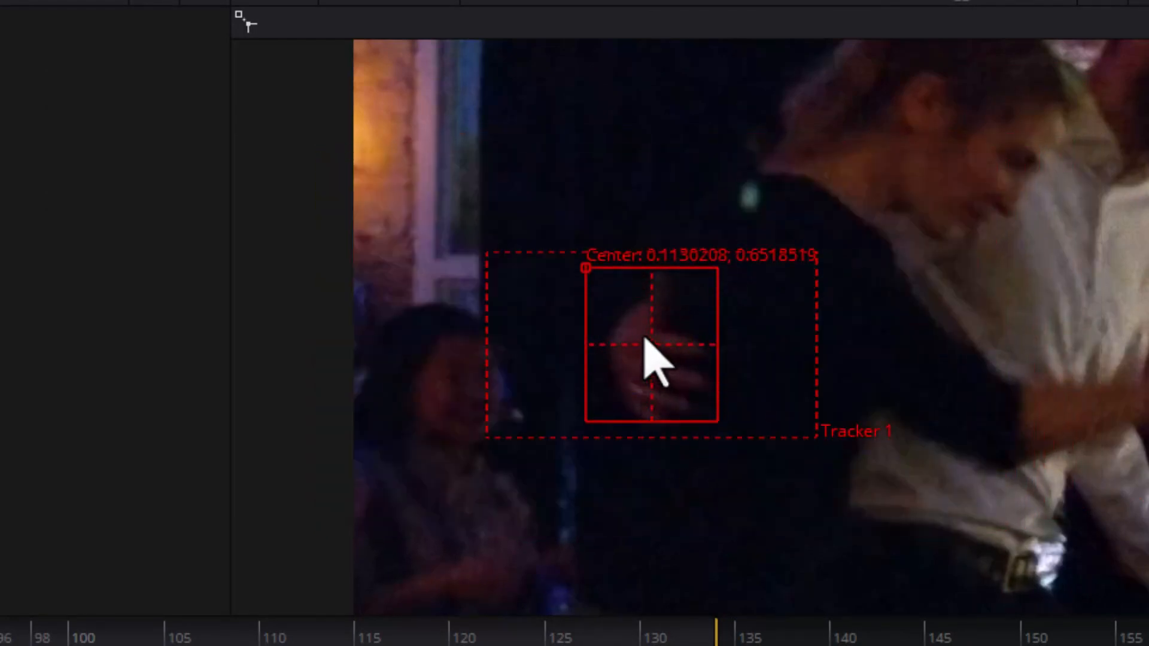
{"action": "left_click_drag", "start_coordinate": [587, 269], "coordinate": [594, 299]}
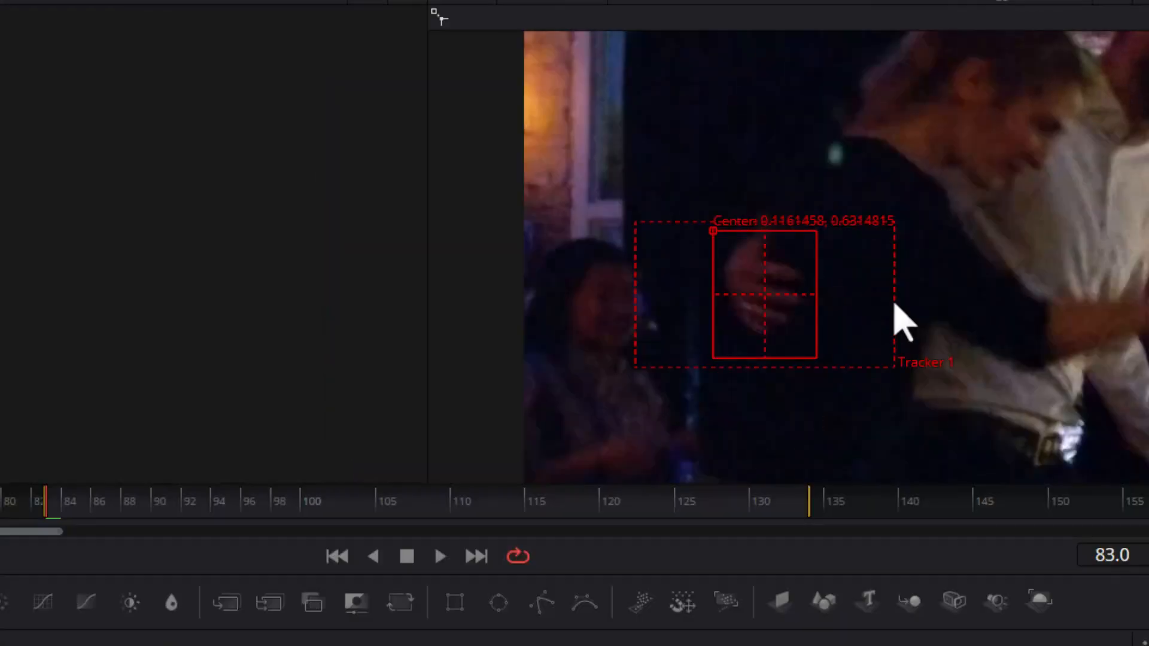
{"action": "left_click_drag", "start_coordinate": [894, 303], "coordinate": [864, 307]}
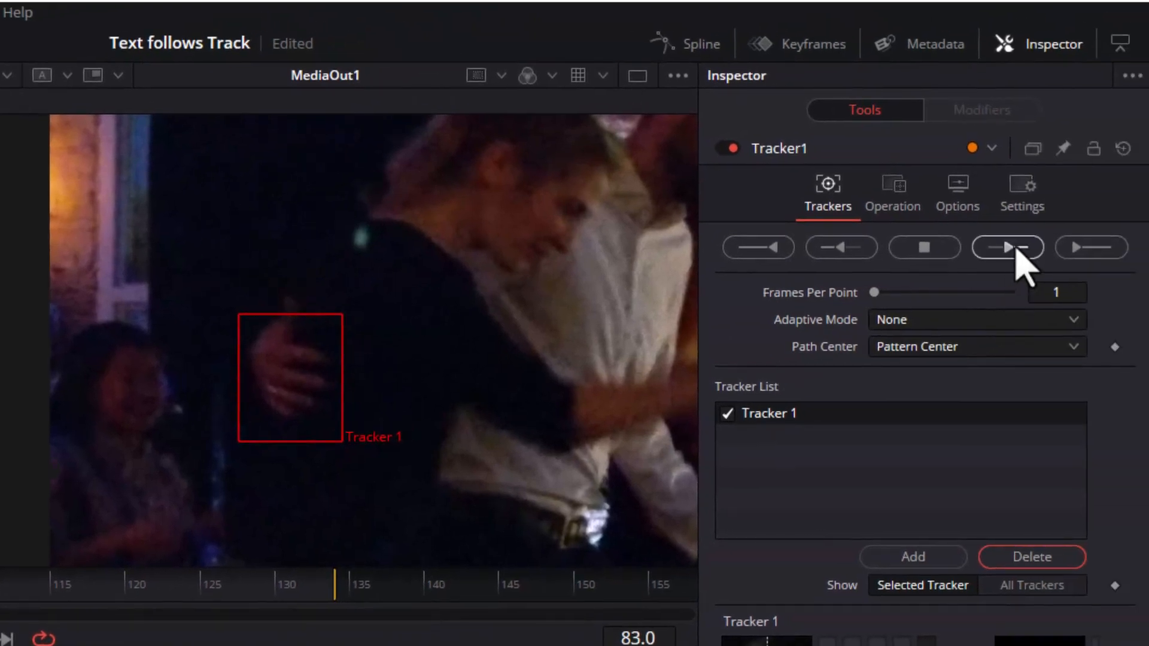
Track the hand forward from frame 83 to frame 133.
{"action": "left_click", "coordinate": [1016, 250]}
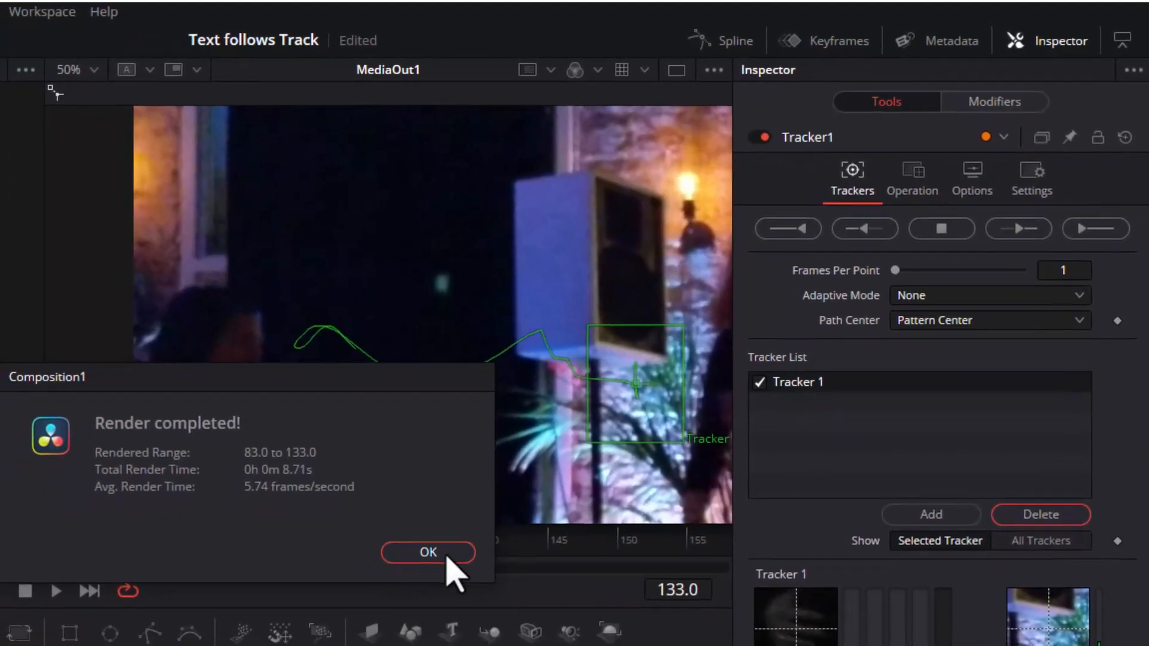
{"action": "left_click", "coordinate": [402, 569]}
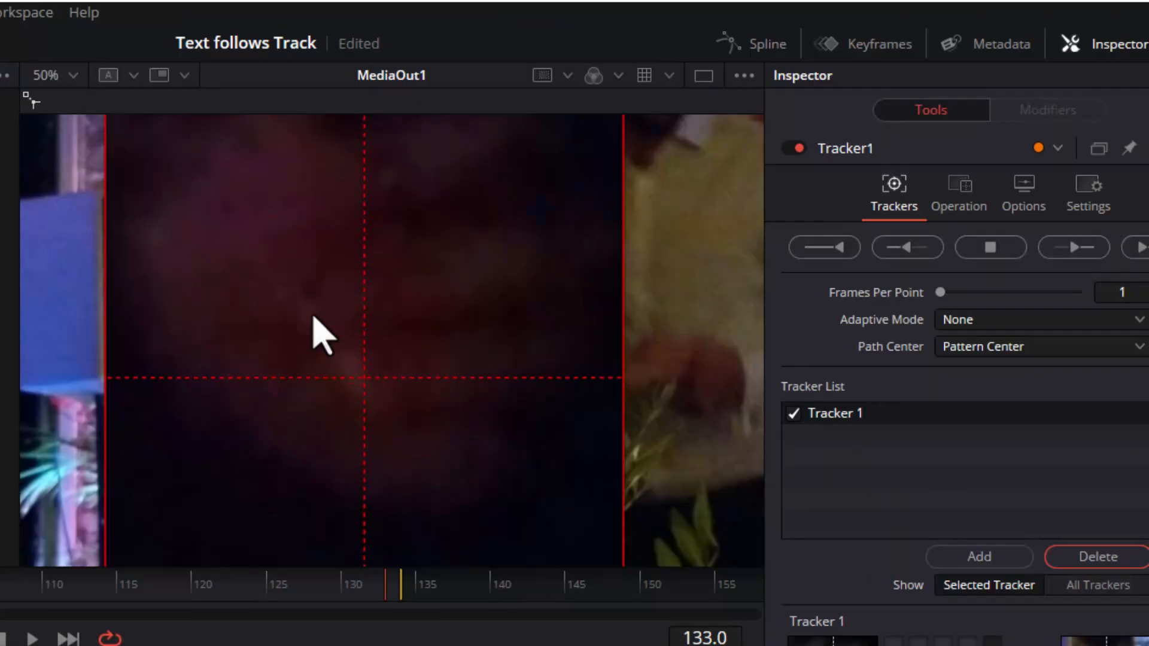
Reposition the tracker pattern over the hand at frame 133, track backward from there, and play the clip to check the track.
{"action": "left_click_drag", "start_coordinate": [312, 313], "coordinate": [347, 306]}
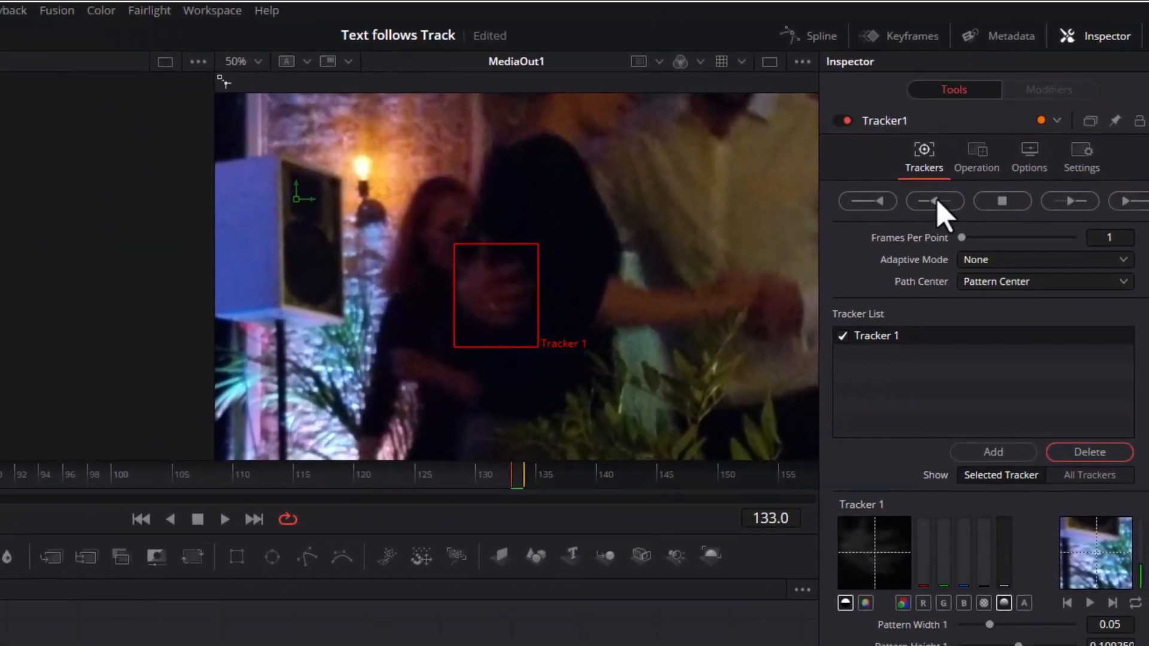
{"action": "left_click", "coordinate": [918, 228]}
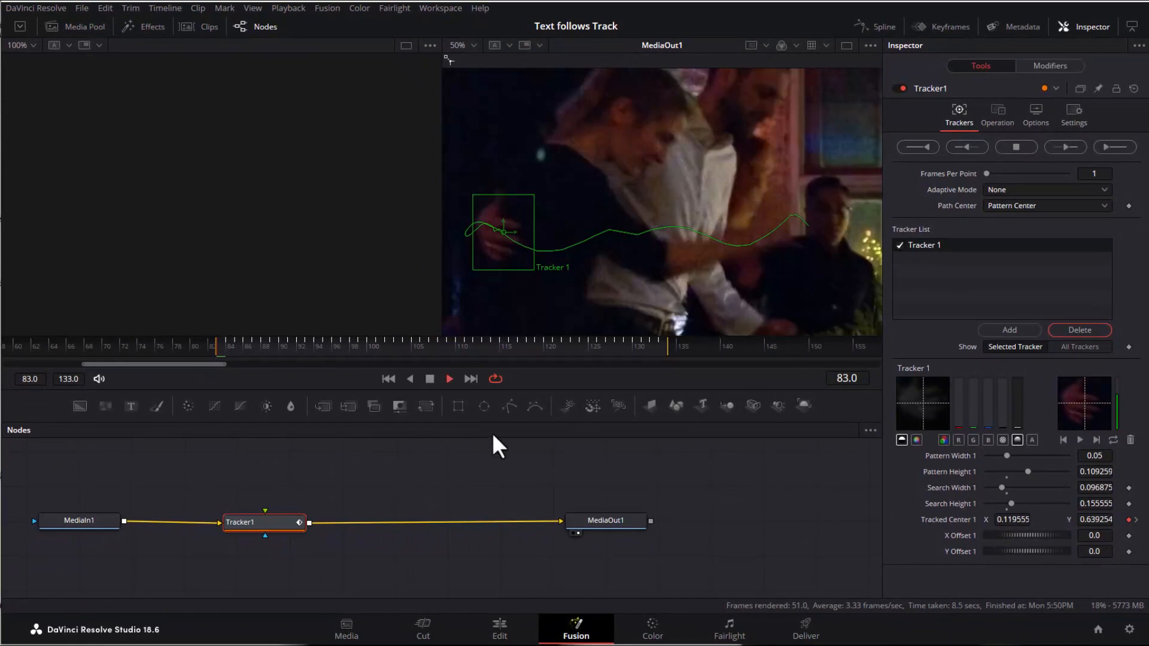
{"action": "key", "text": "space"}
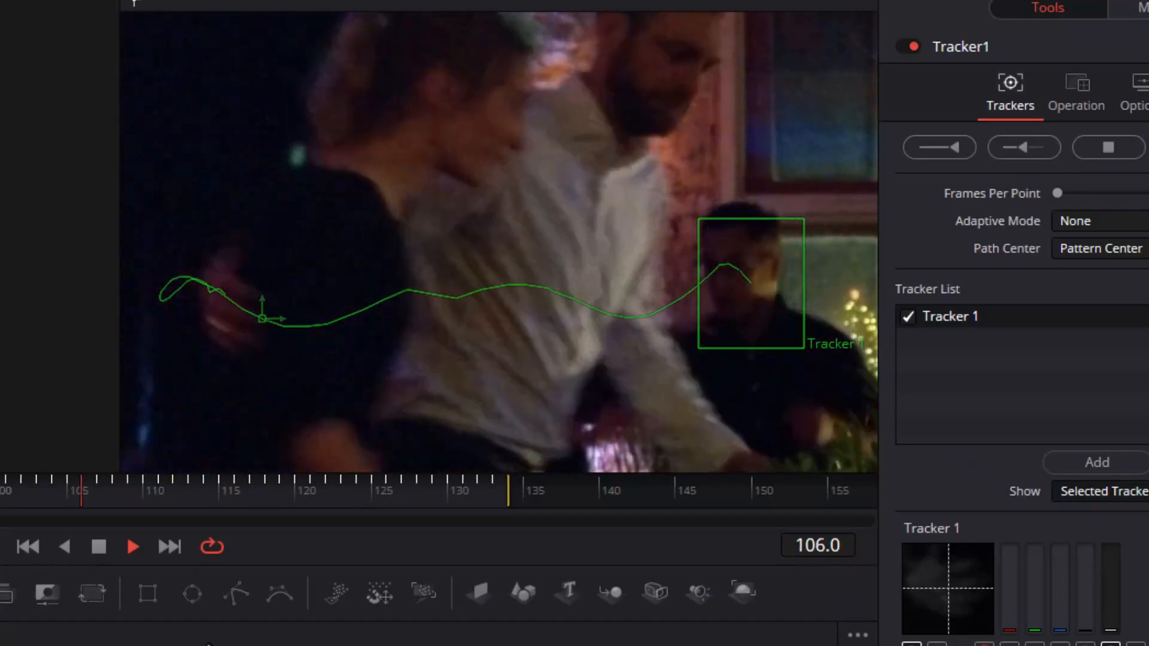
{"action": "key", "text": "space"}
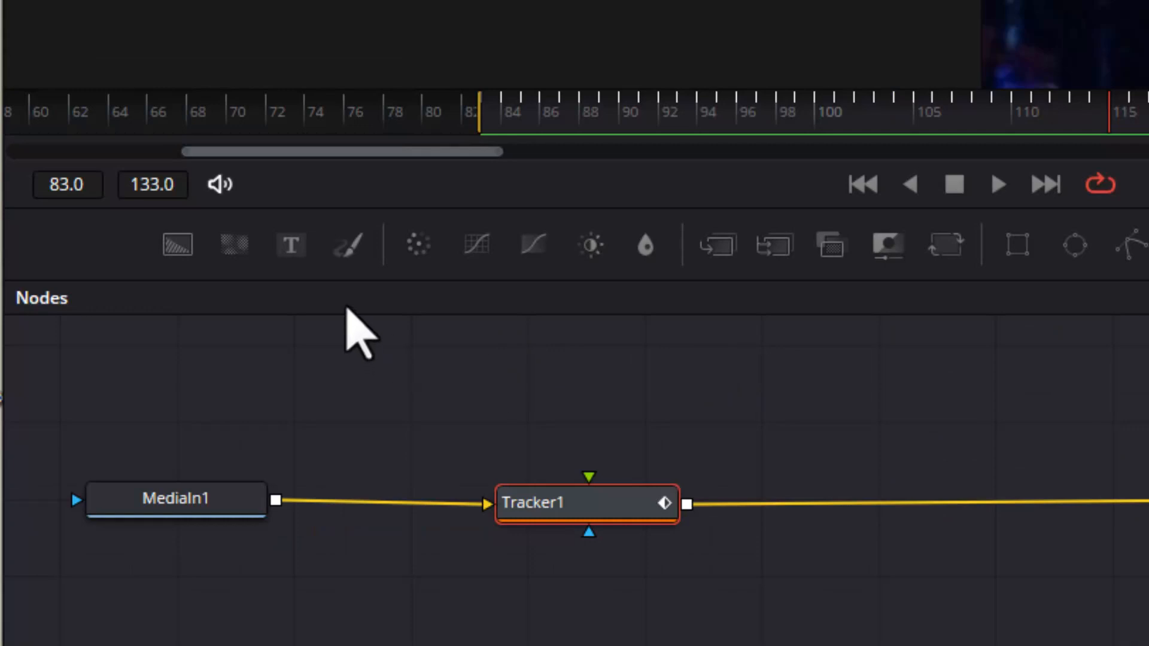
Add a text node containing the woman's first name and set its font to Myanmar Text.
{"action": "left_click", "coordinate": [291, 248]}
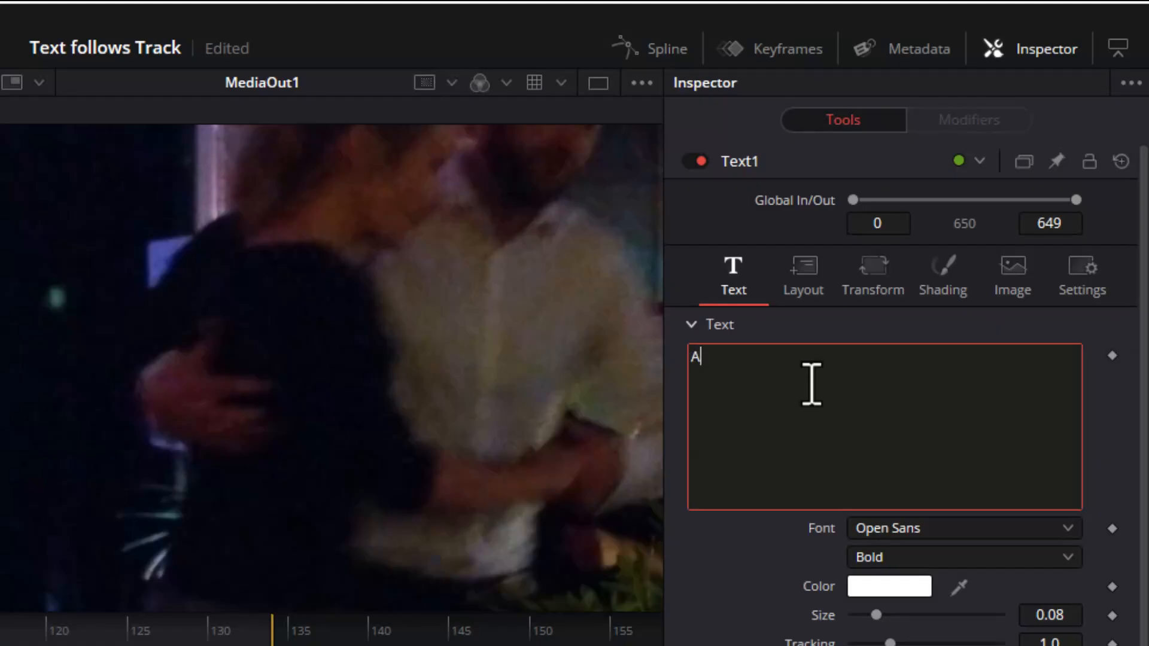
{"action": "left_click", "coordinate": [1047, 289]}
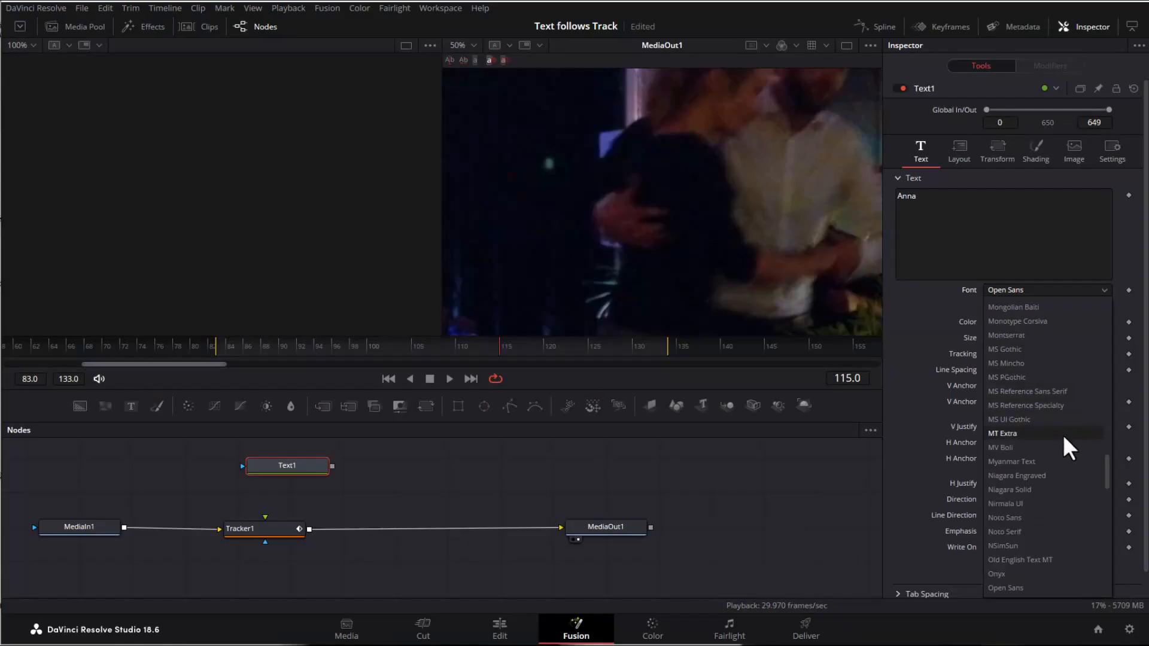
{"action": "left_click", "coordinate": [1049, 458]}
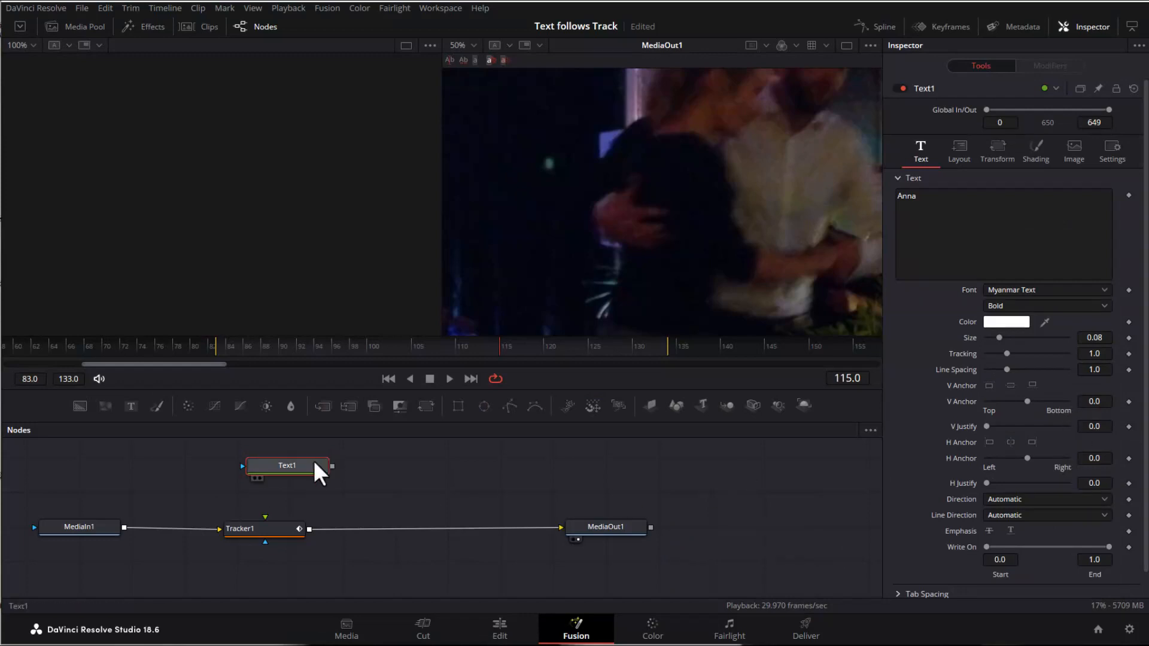
Display Text1 in the first viewer and move its text slightly to the right of the frame's centre.
{"action": "key", "text": "1"}
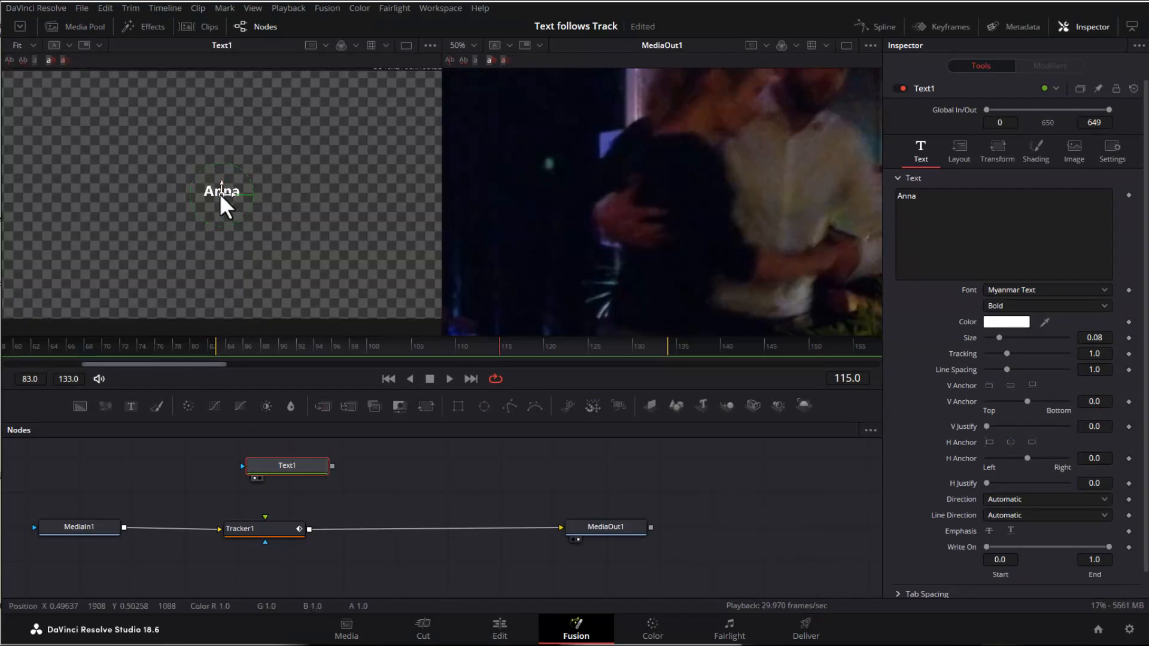
{"action": "left_click_drag", "start_coordinate": [221, 203], "coordinate": [262, 199]}
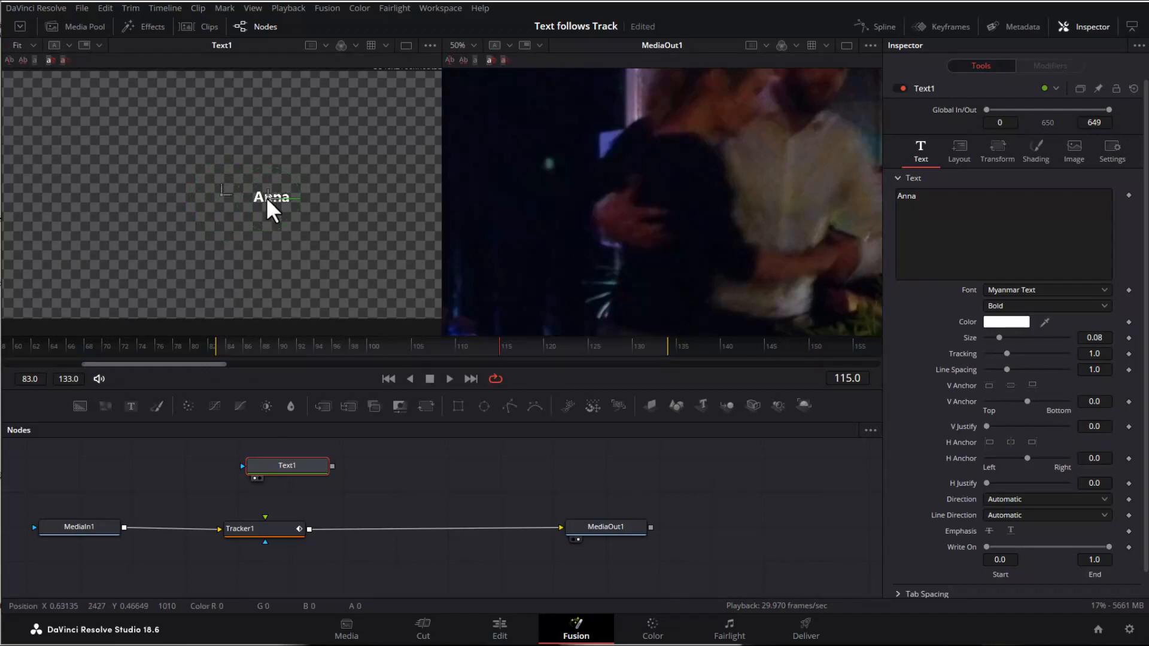
Connect the output of Text1 to the green foreground input of Tracker1.
{"action": "left_click", "coordinate": [610, 524]}
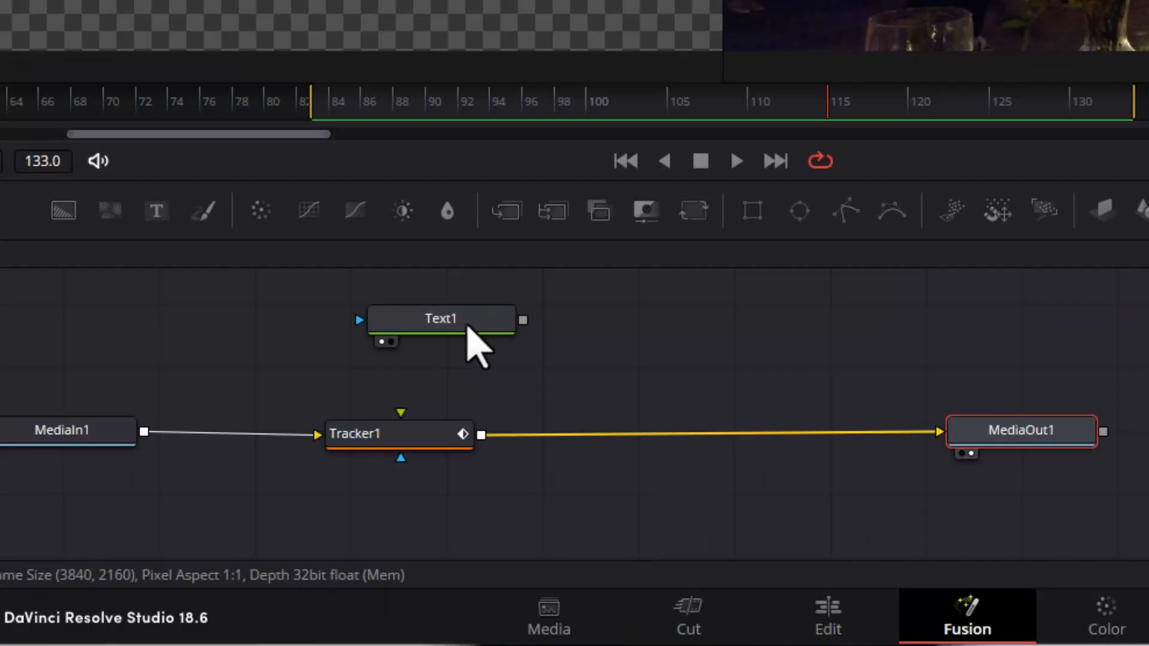
{"action": "left_click", "coordinate": [306, 471]}
{"action": "mouse_move", "coordinate": [519, 327]}
{"action": "left_mouse_down"}
{"action": "mouse_move", "coordinate": [529, 351]}
{"action": "mouse_move", "coordinate": [403, 411]}
{"action": "mouse_move", "coordinate": [404, 448]}
{"action": "left_mouse_up"}
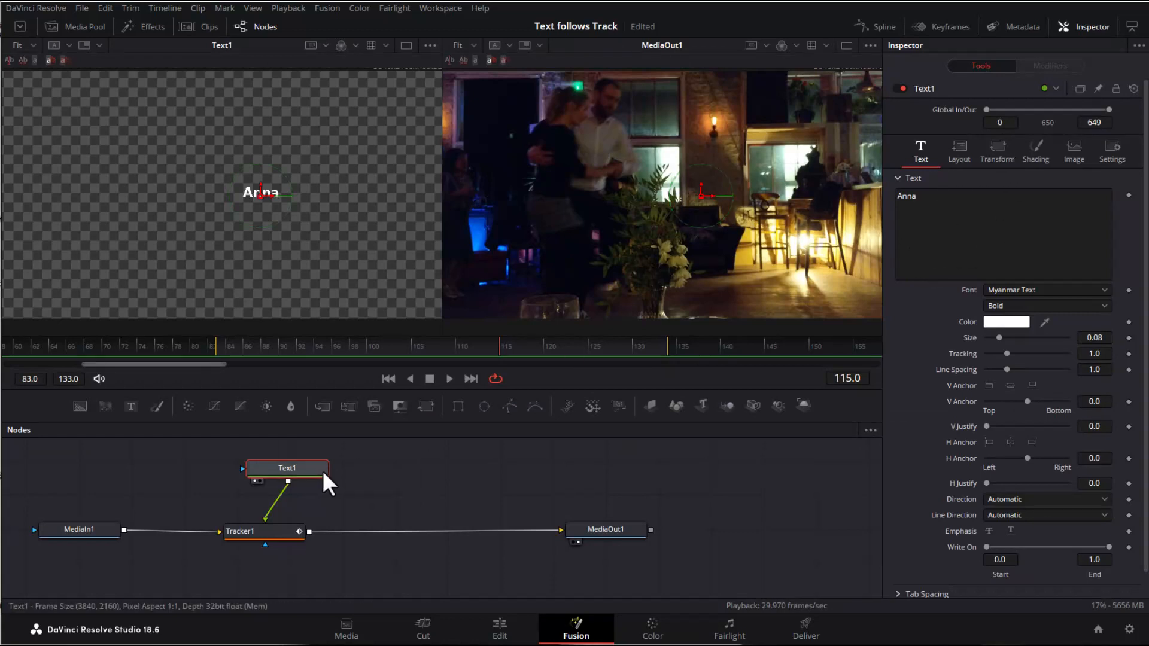
Set the operation of Tracker1 to Match Move so the text follows the tracked hand.
{"action": "left_click", "coordinate": [282, 531]}
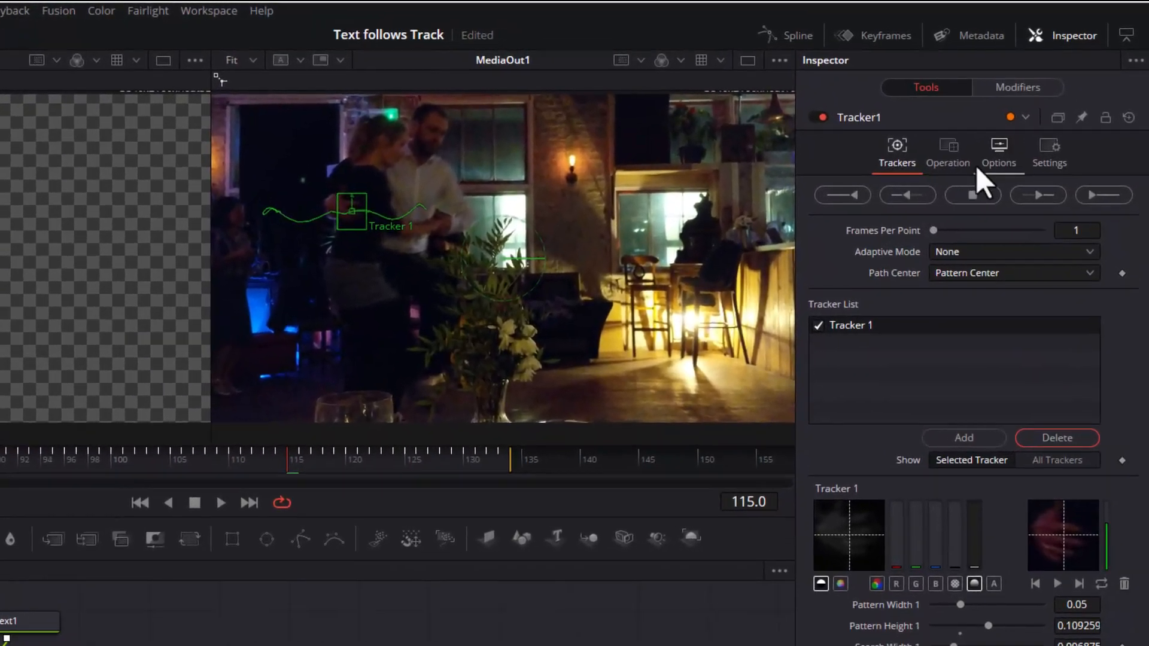
{"action": "left_click", "coordinate": [948, 157]}
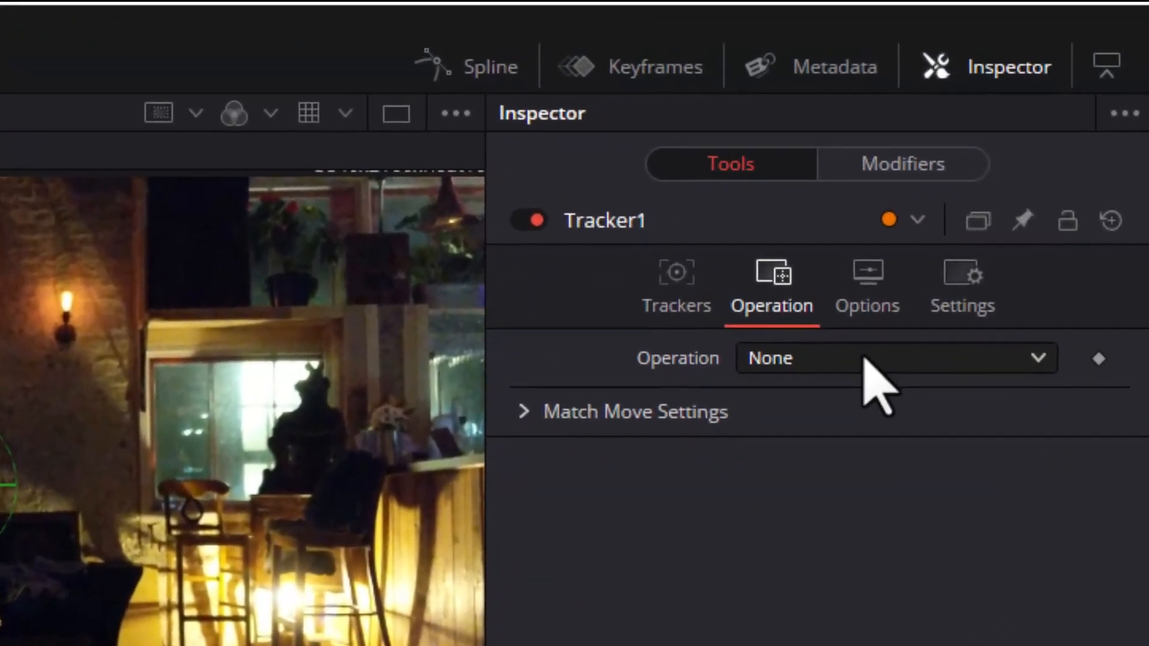
{"action": "left_click", "coordinate": [886, 335]}
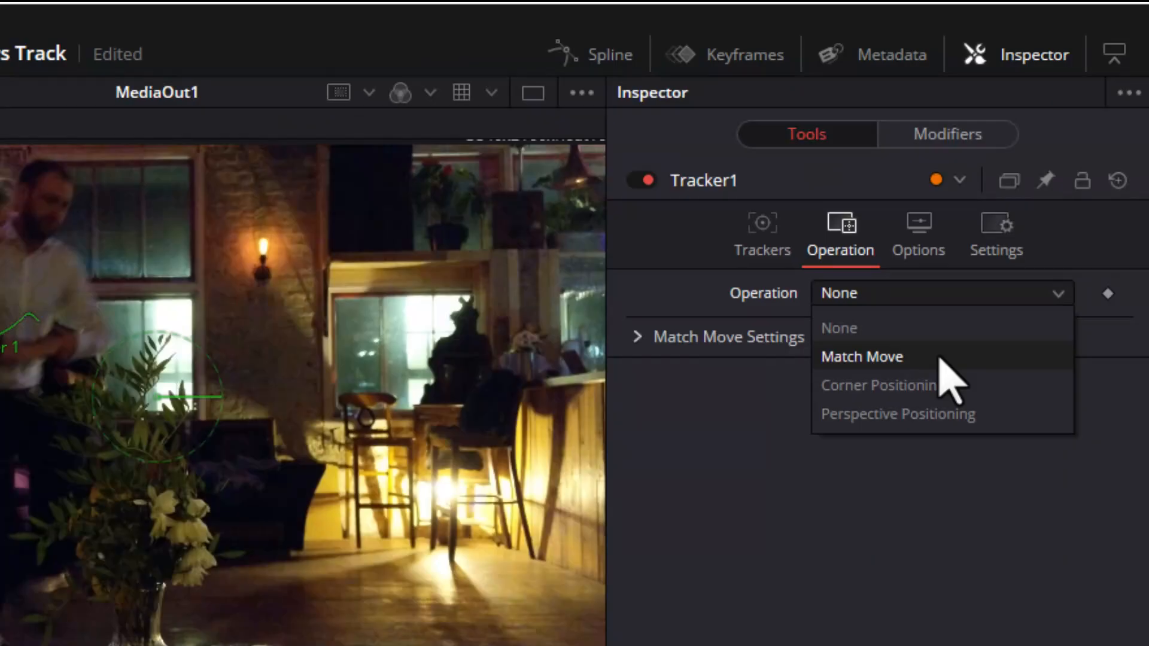
{"action": "left_click", "coordinate": [952, 381]}
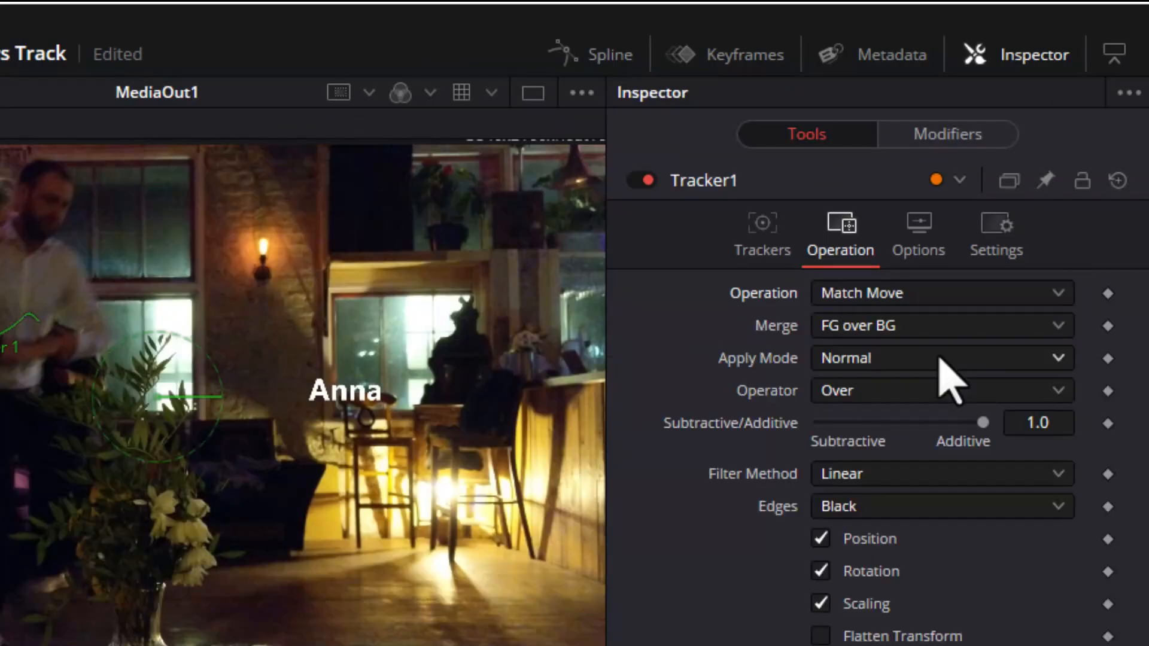
{"action": "left_click", "coordinate": [766, 251]}
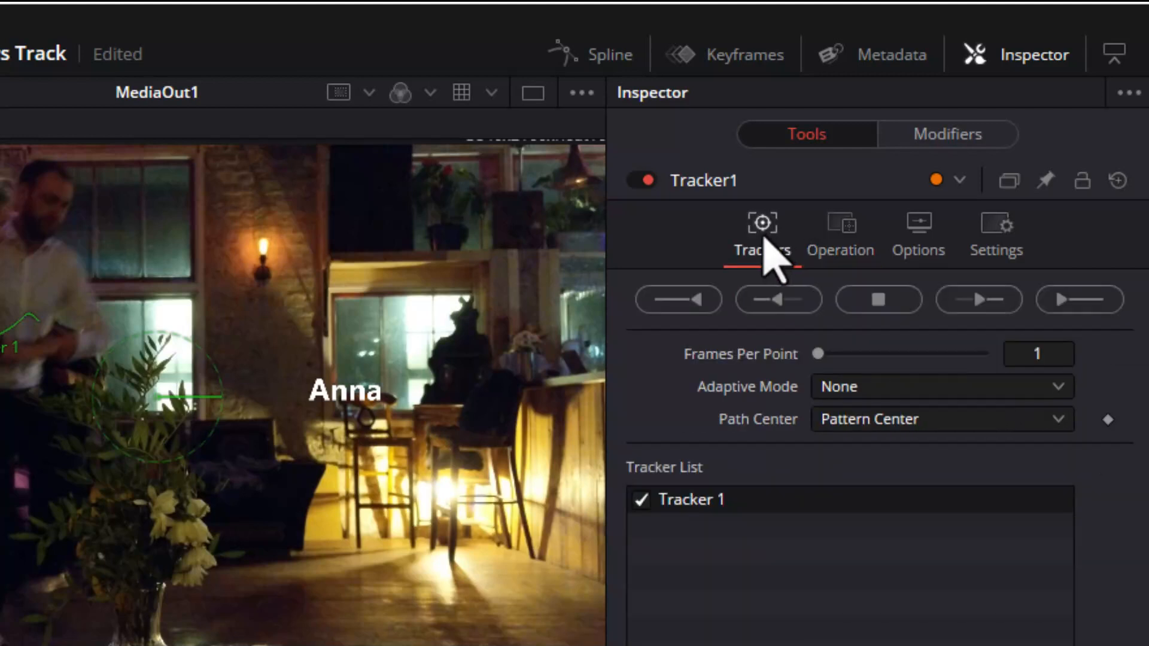
{"action": "left_click", "coordinate": [847, 252]}
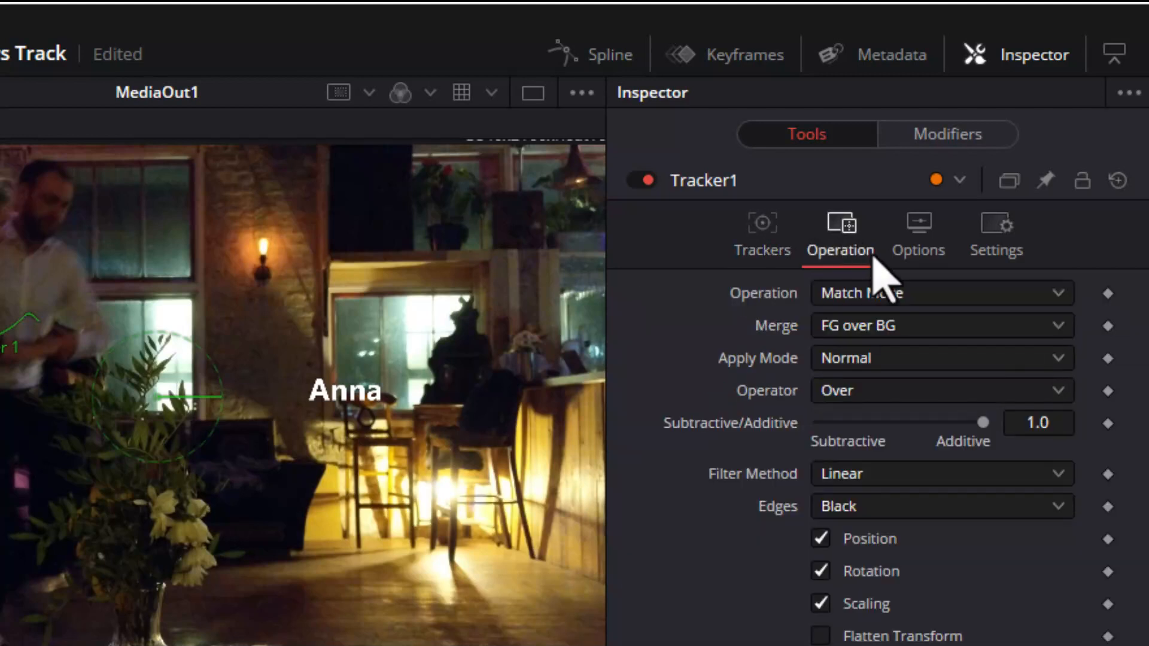
{"action": "left_click", "coordinate": [895, 294]}
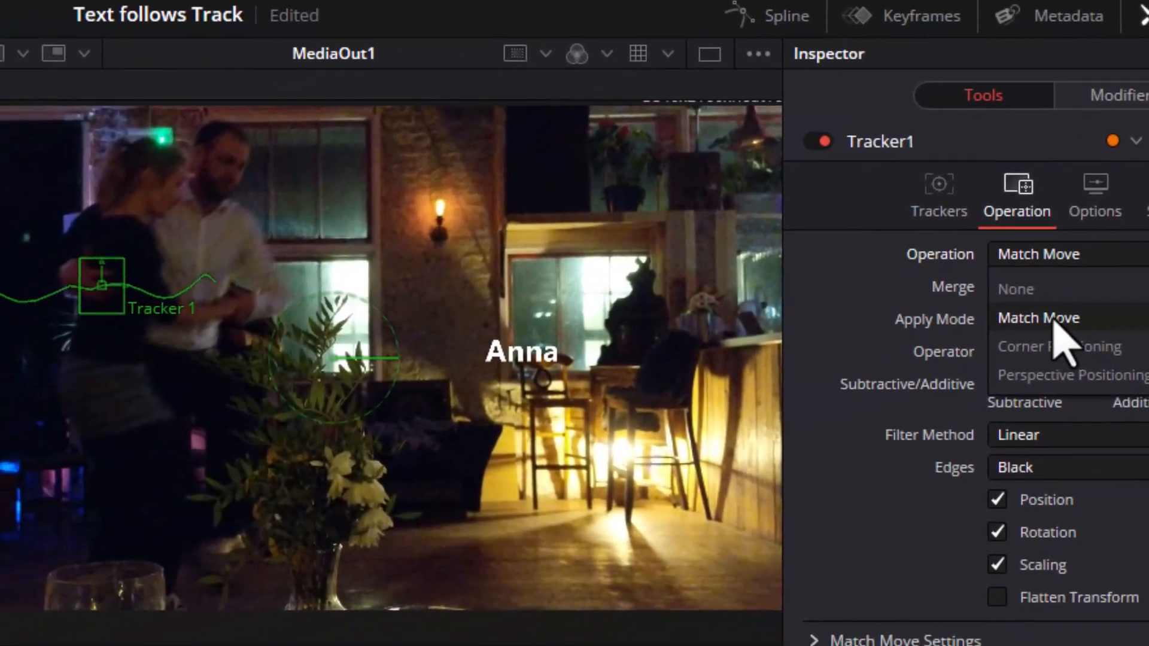
{"action": "left_click", "coordinate": [1053, 319]}
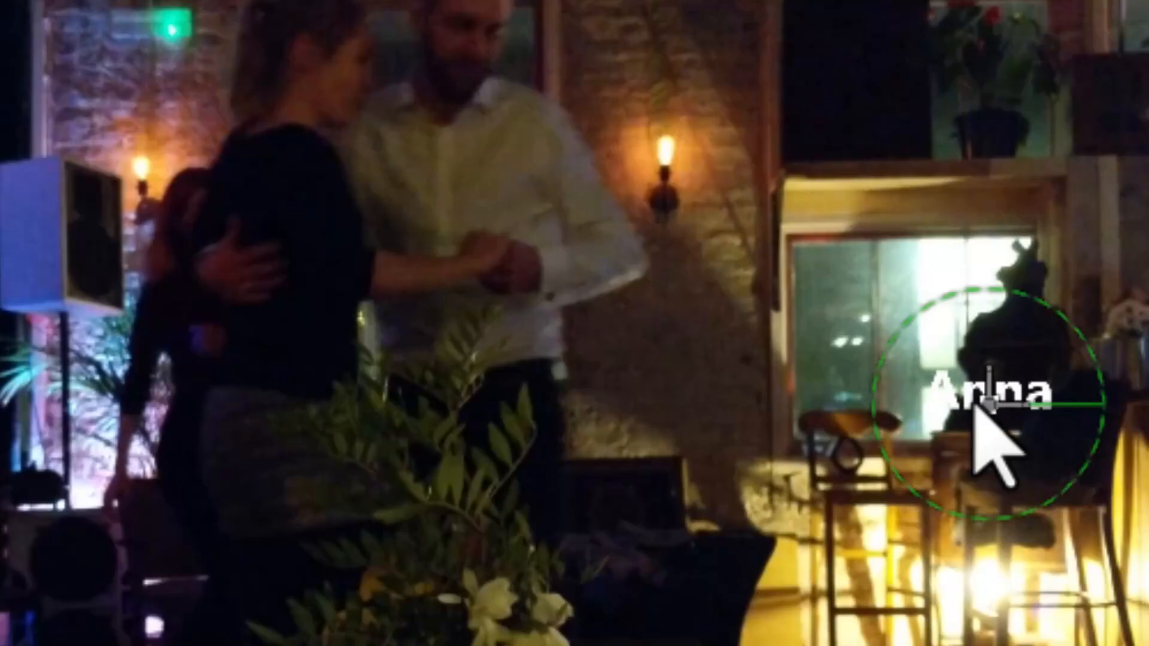
Move the name text onto the dancing woman's upper back in the output image and play the clip to check its motion.
{"action": "left_click_drag", "start_coordinate": [977, 411], "coordinate": [205, 159]}
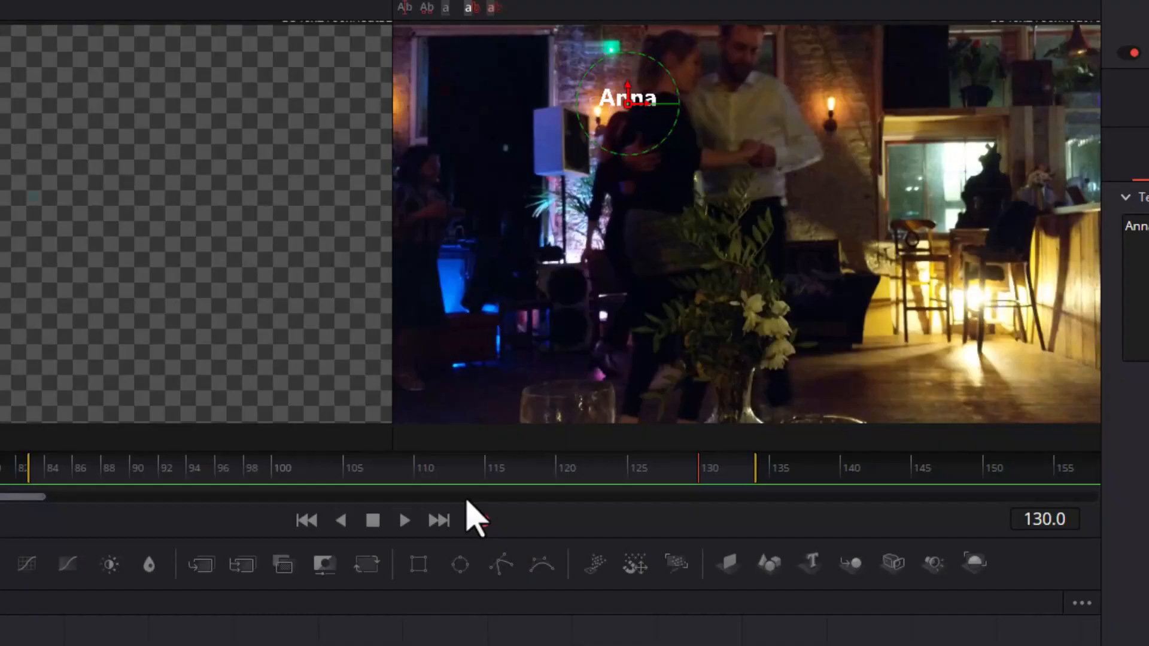
{"action": "key", "text": "space"}
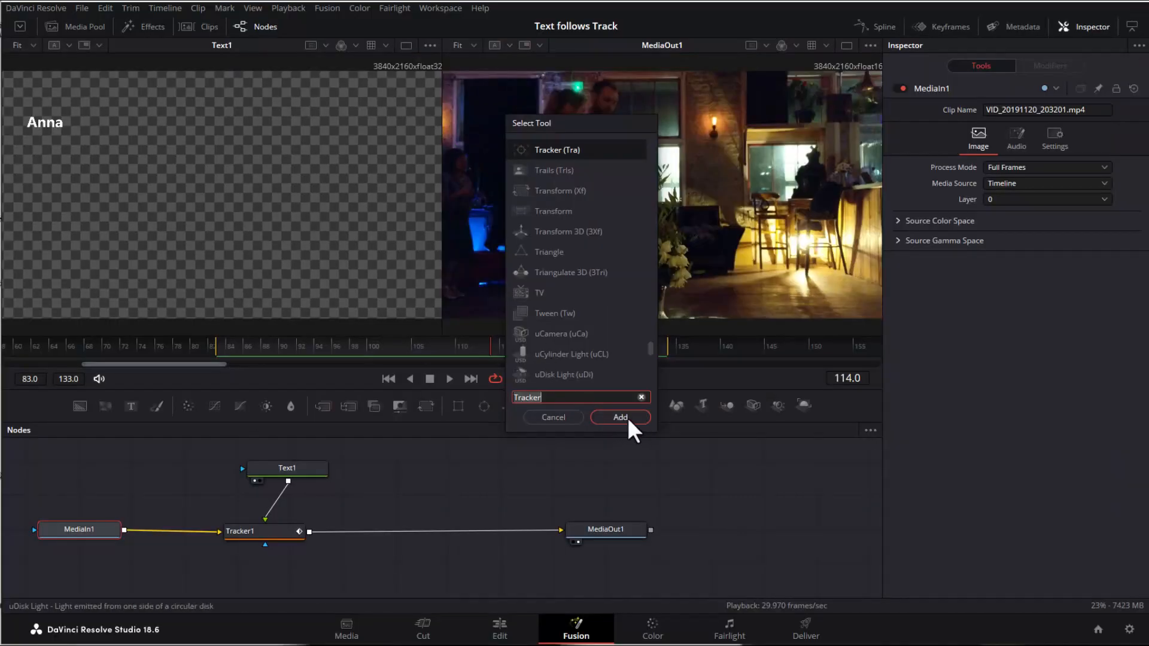
Add a second Tracker node between MediaIn1 and Tracker1, and space the two trackers apart in the node graph.
{"action": "left_click", "coordinate": [621, 418]}
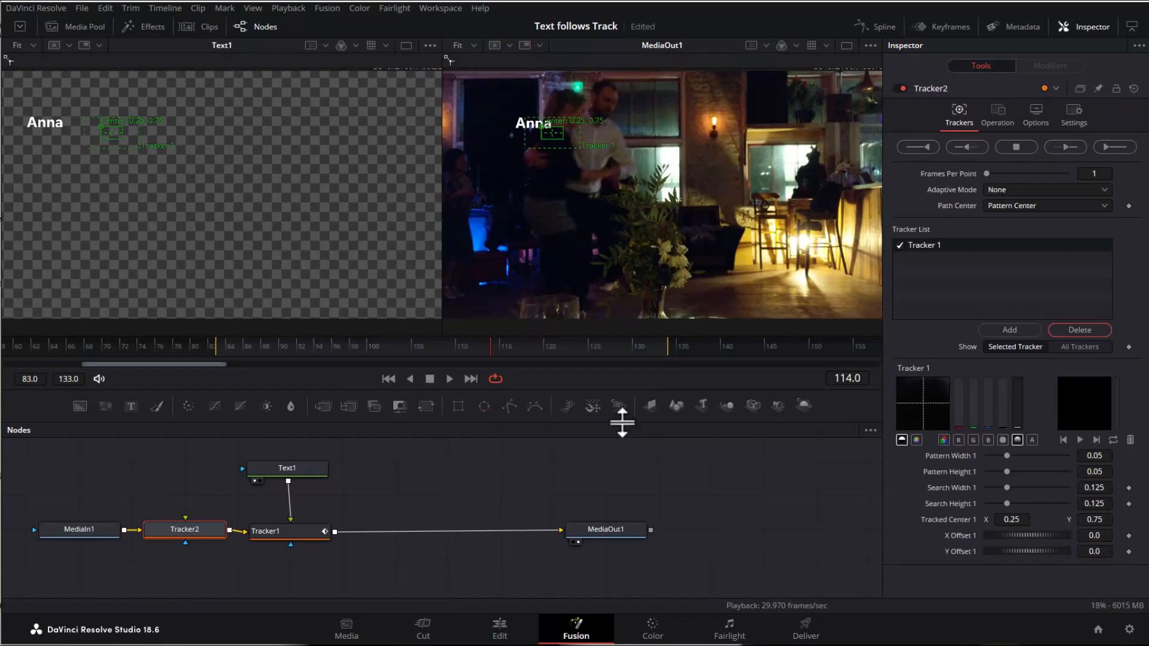
{"action": "left_click_drag", "start_coordinate": [294, 544], "coordinate": [337, 539]}
{"action": "left_click", "coordinate": [200, 539]}
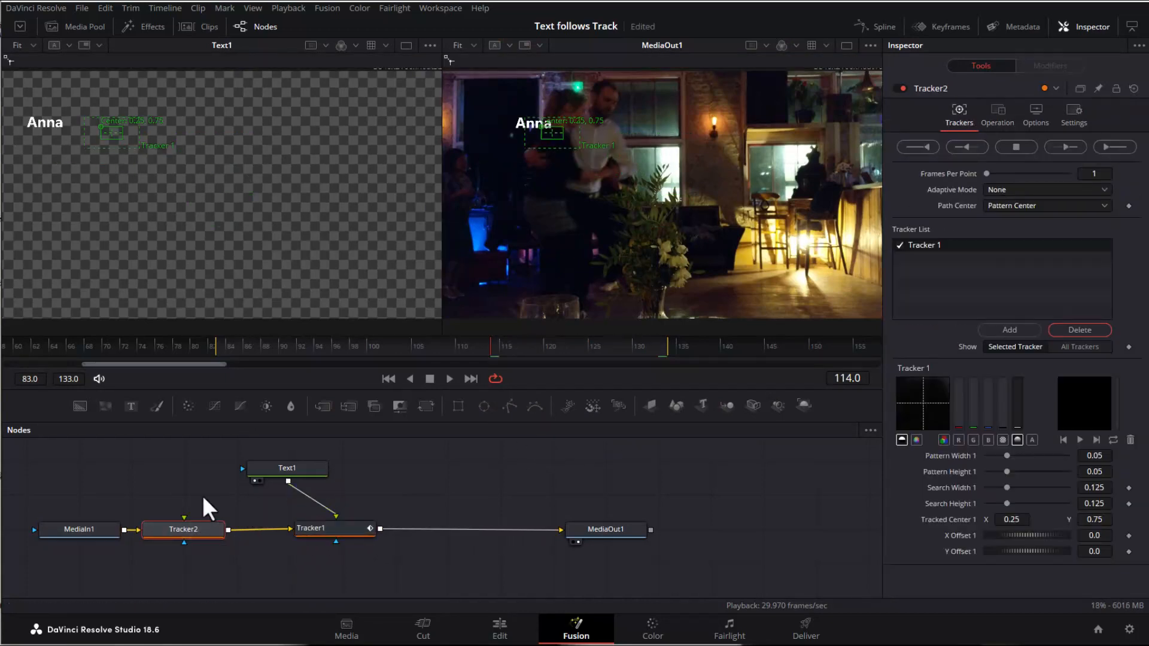
Duplicate the Text1 node and place the copy to the left of Text1, above Tracker2.
{"action": "left_click", "coordinate": [293, 468]}
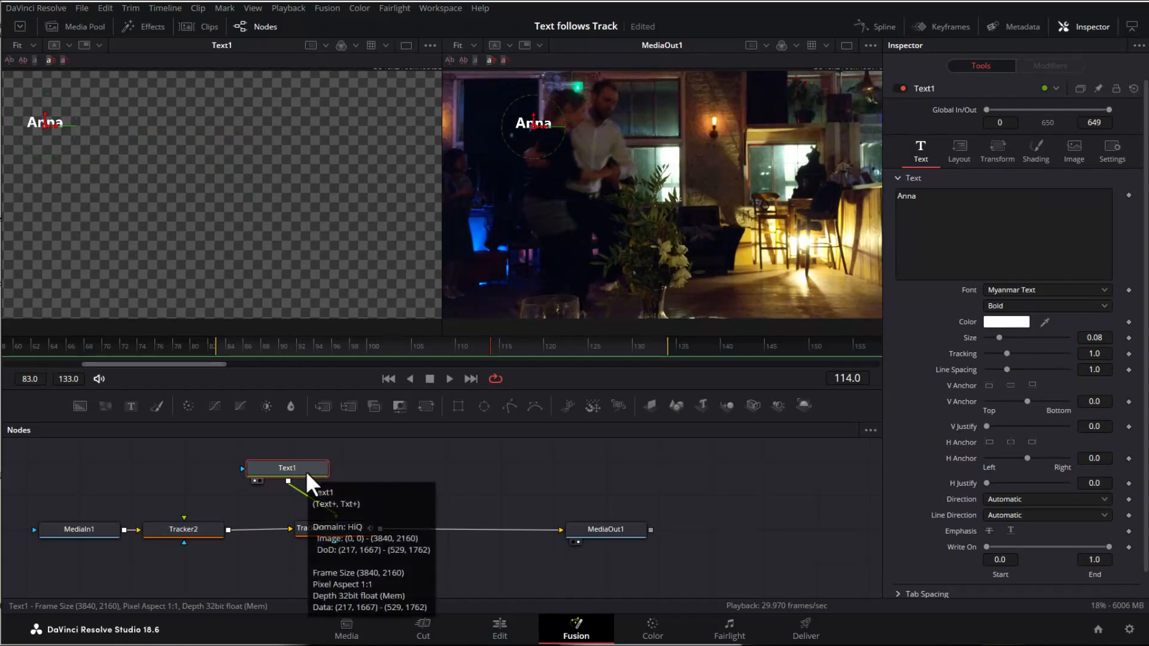
{"action": "left_click", "coordinate": [374, 473]}
{"action": "left_click", "coordinate": [310, 471]}
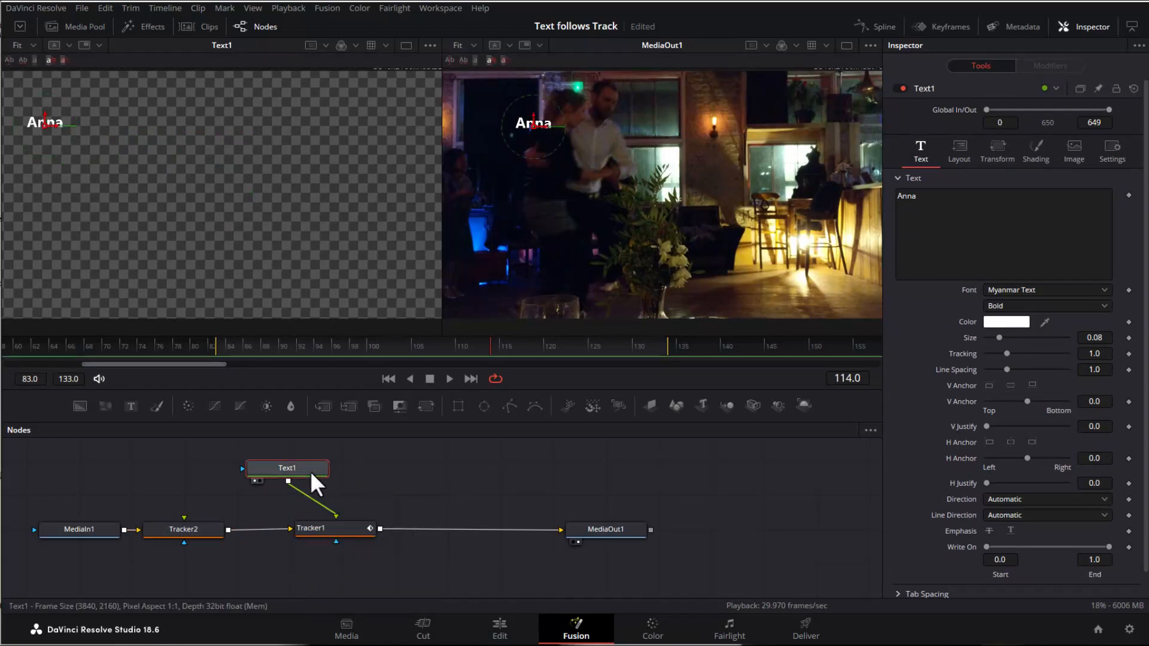
{"action": "left_click", "coordinate": [404, 475]}
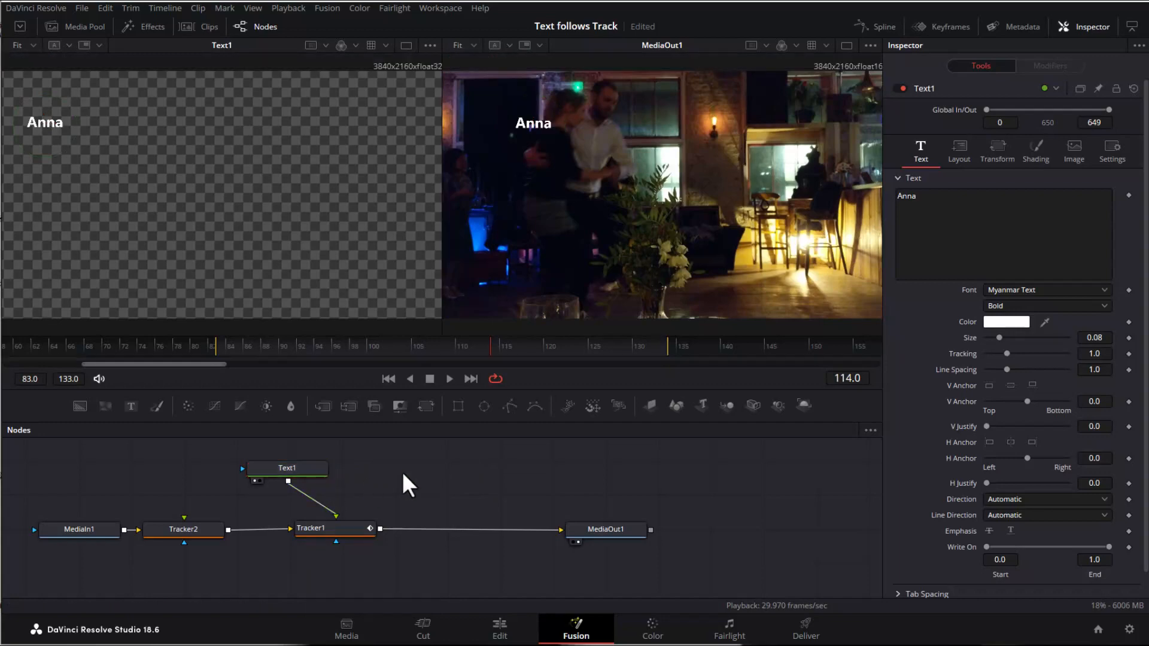
{"action": "key", "text": "ctrl+v"}
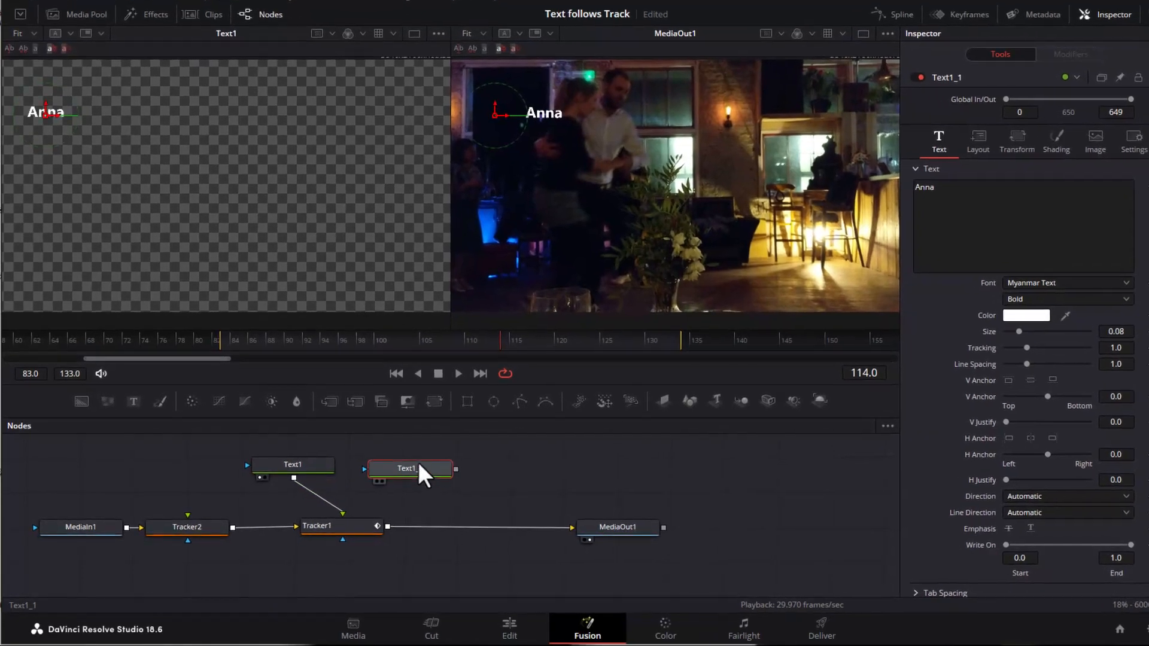
{"action": "left_click_drag", "start_coordinate": [400, 473], "coordinate": [211, 450]}
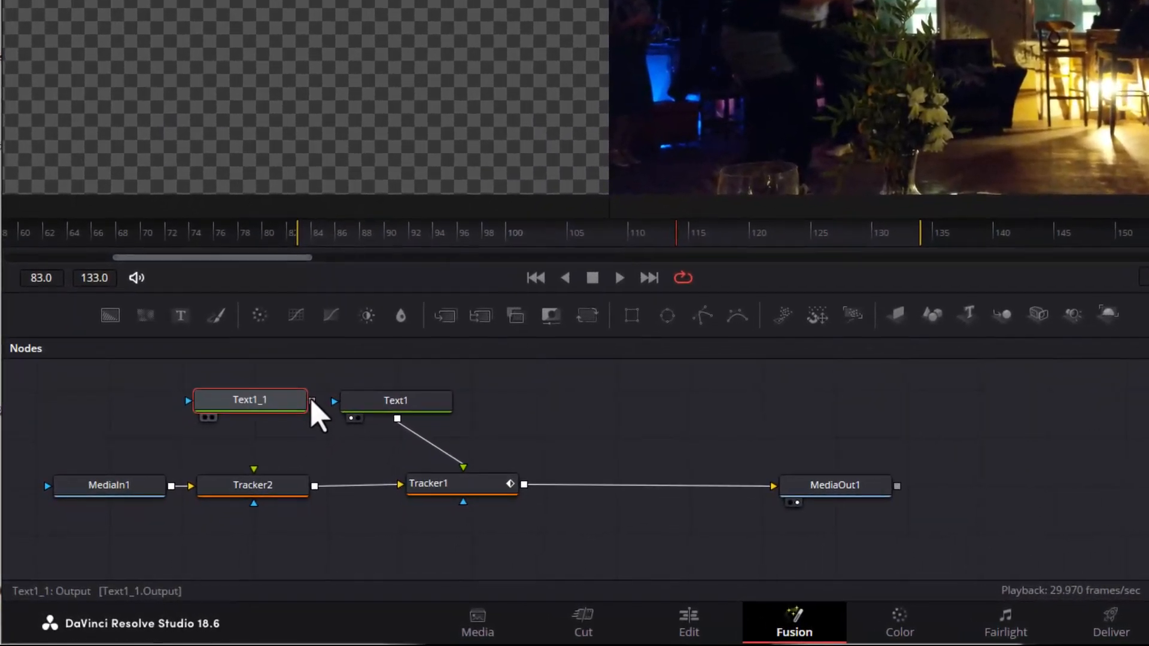
Connect the duplicated text node to the green foreground input of Tracker2 and replace its text with the man's name.
{"action": "left_click_drag", "start_coordinate": [311, 400], "coordinate": [243, 486]}
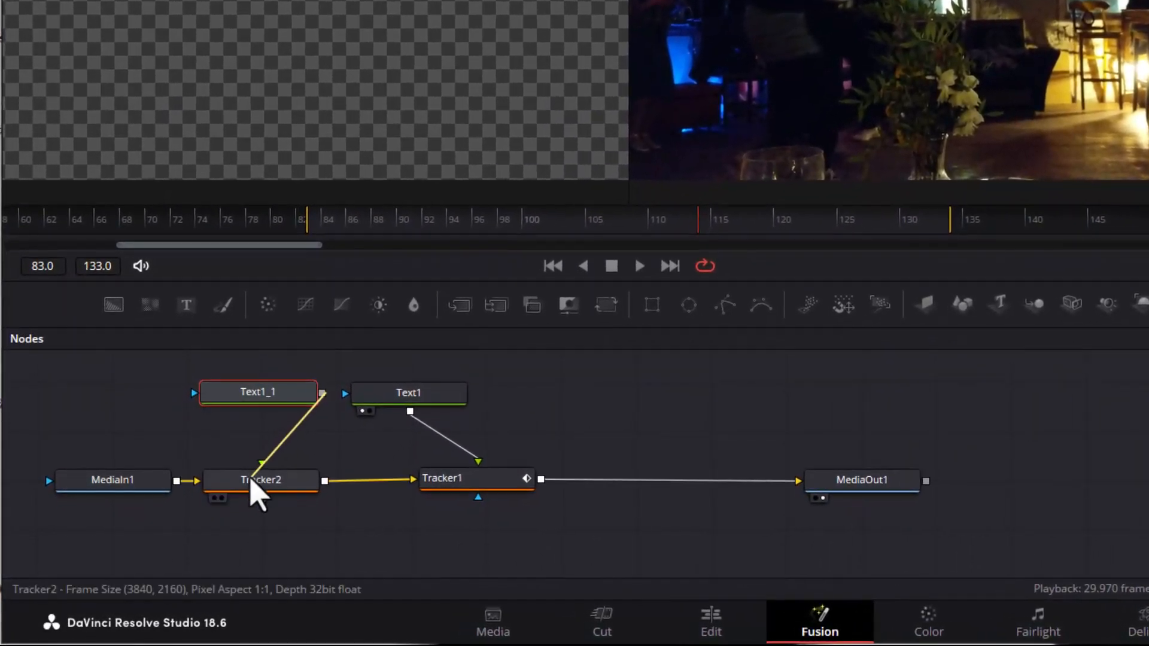
{"action": "type", "text": "B"}
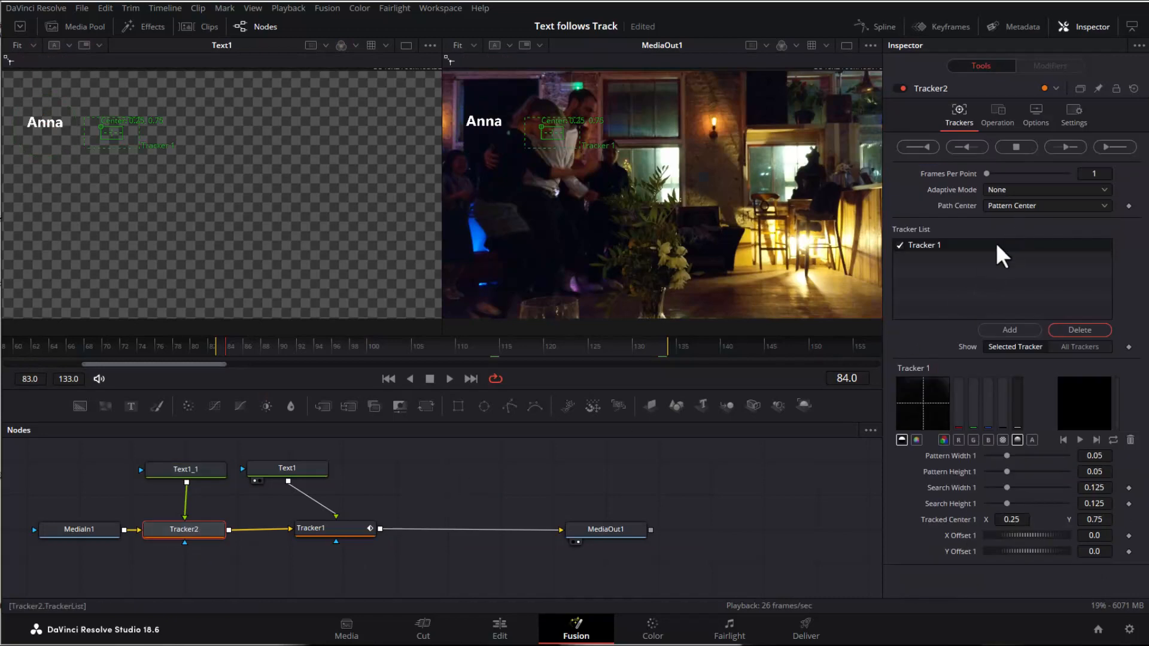
Set the operation of Tracker2 to Match Move.
{"action": "left_click", "coordinate": [997, 112]}
{"action": "left_click", "coordinate": [1026, 143]}
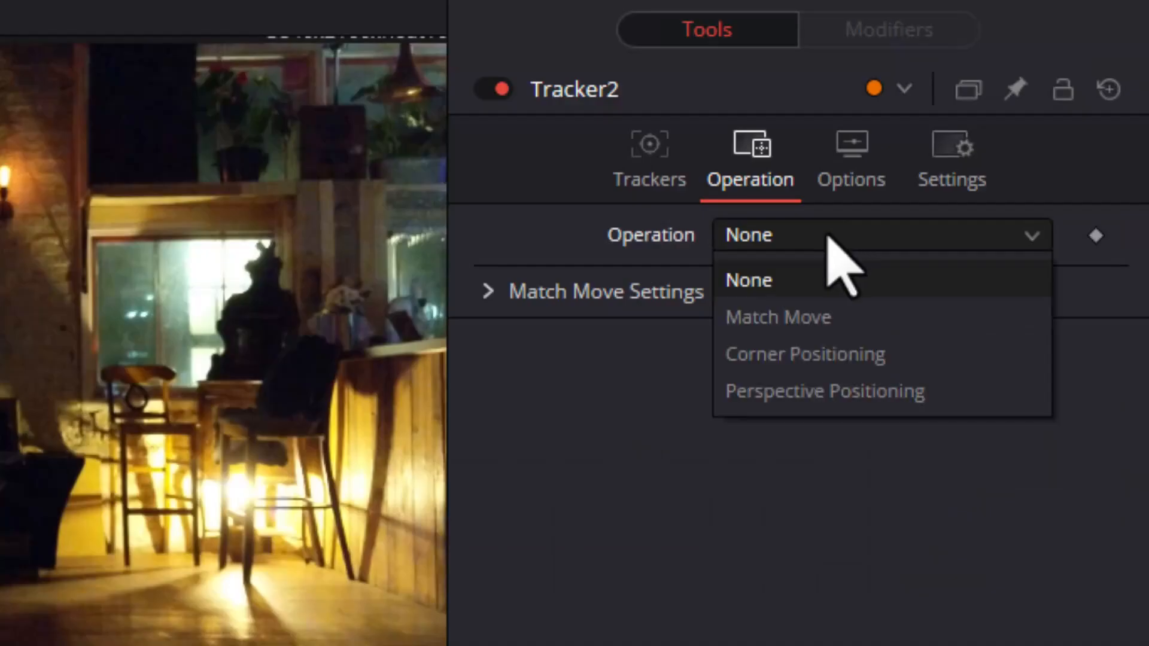
{"action": "left_click", "coordinate": [798, 316]}
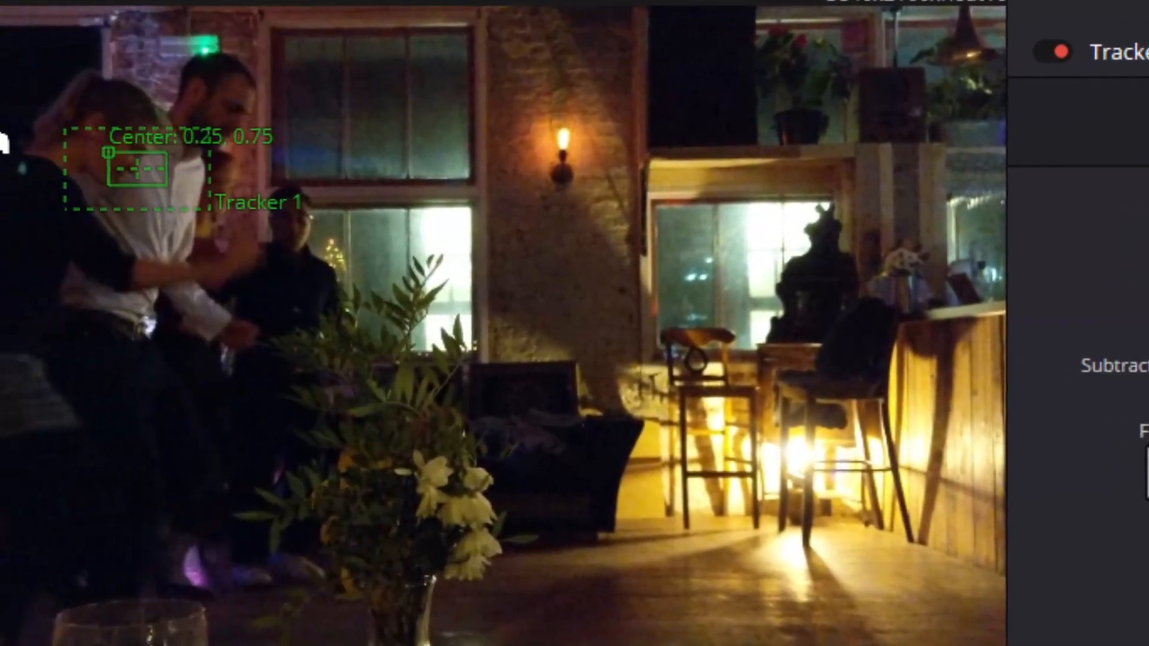
{"action": "key", "text": "space"}
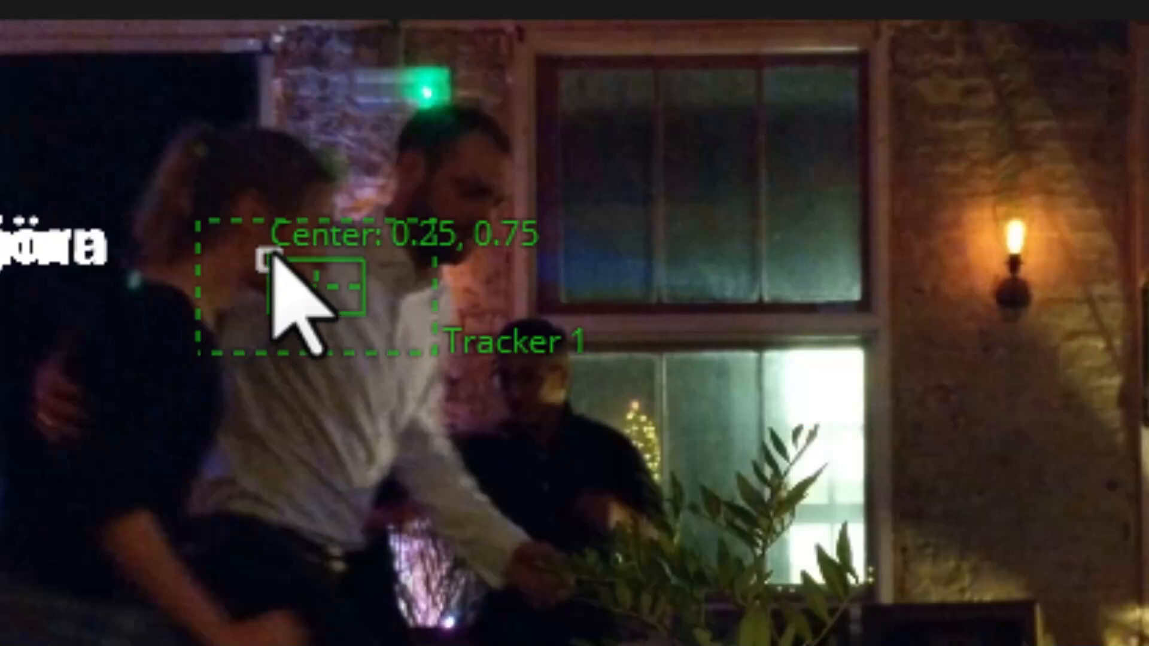
Move Tracker2's pattern box onto the man's head and resize its pattern and search areas to fit around the head.
{"action": "left_click_drag", "start_coordinate": [274, 140], "coordinate": [371, 93]}
{"action": "left_click_drag", "start_coordinate": [434, 180], "coordinate": [420, 141]}
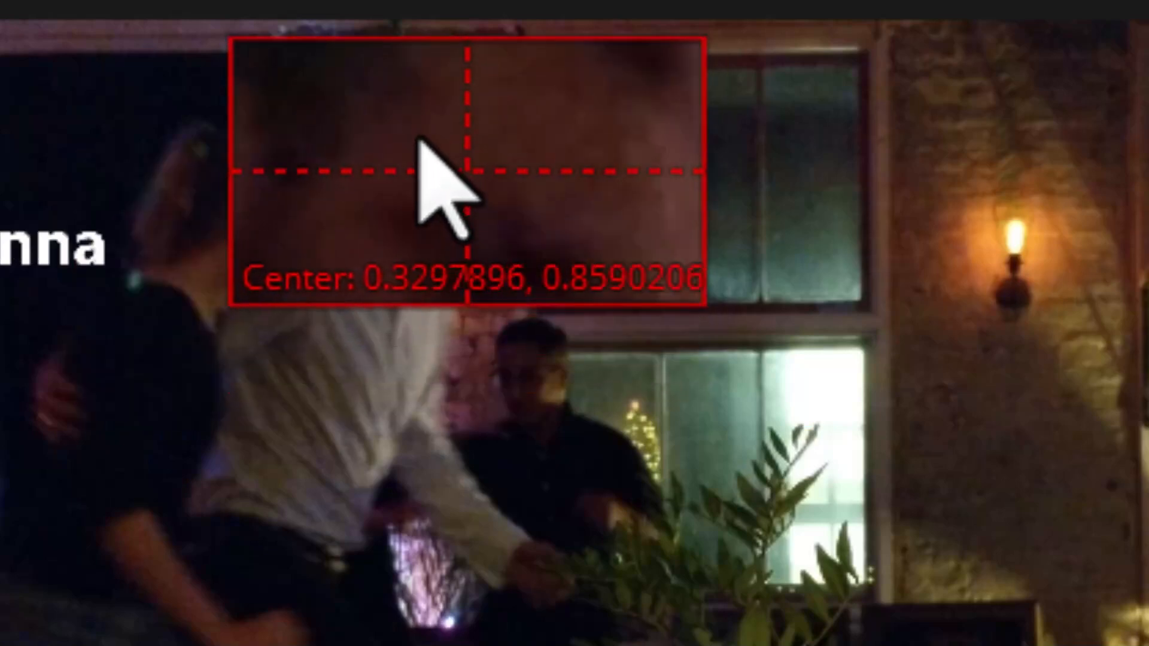
{"action": "left_click_drag", "start_coordinate": [468, 198], "coordinate": [469, 251]}
{"action": "left_click_drag", "start_coordinate": [421, 190], "coordinate": [382, 193]}
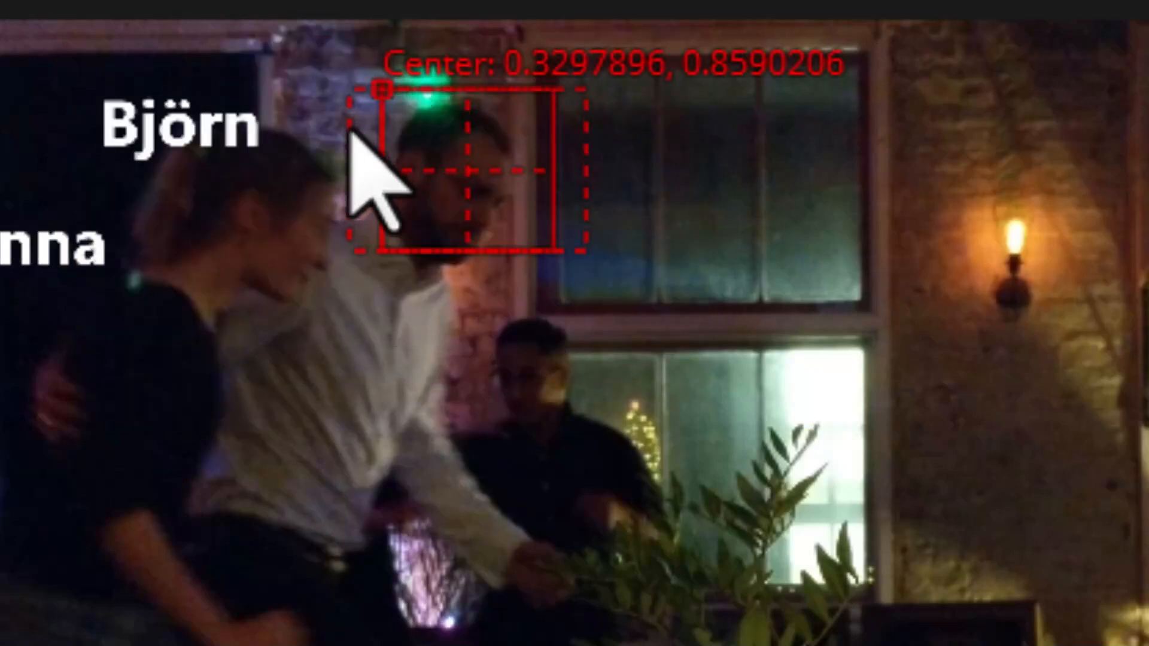
{"action": "left_click_drag", "start_coordinate": [383, 90], "coordinate": [372, 111]}
{"action": "left_click_drag", "start_coordinate": [546, 193], "coordinate": [520, 196]}
Track the man's head forward and move his name text onto his chest in the output image.
{"action": "left_click", "coordinate": [1065, 146]}
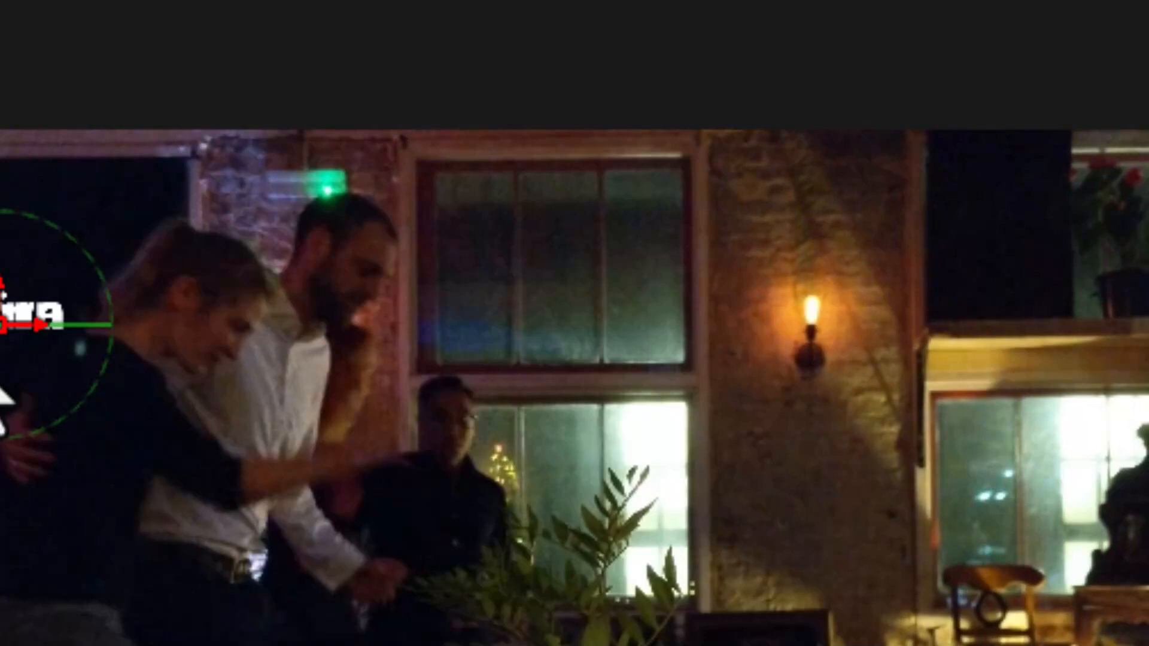
{"action": "left_click_drag", "start_coordinate": [20, 329], "coordinate": [339, 370]}
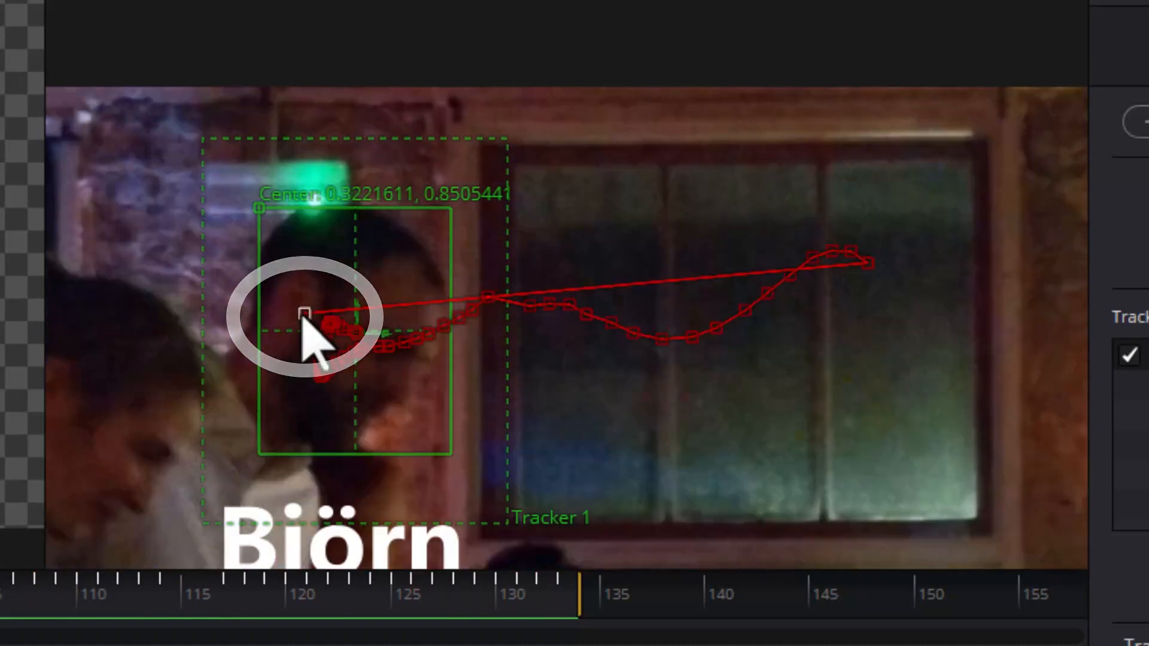
Delete the stray point on the man's head from Tracker2's motion path.
{"action": "left_click", "coordinate": [304, 316]}
{"action": "key", "text": "Delete"}
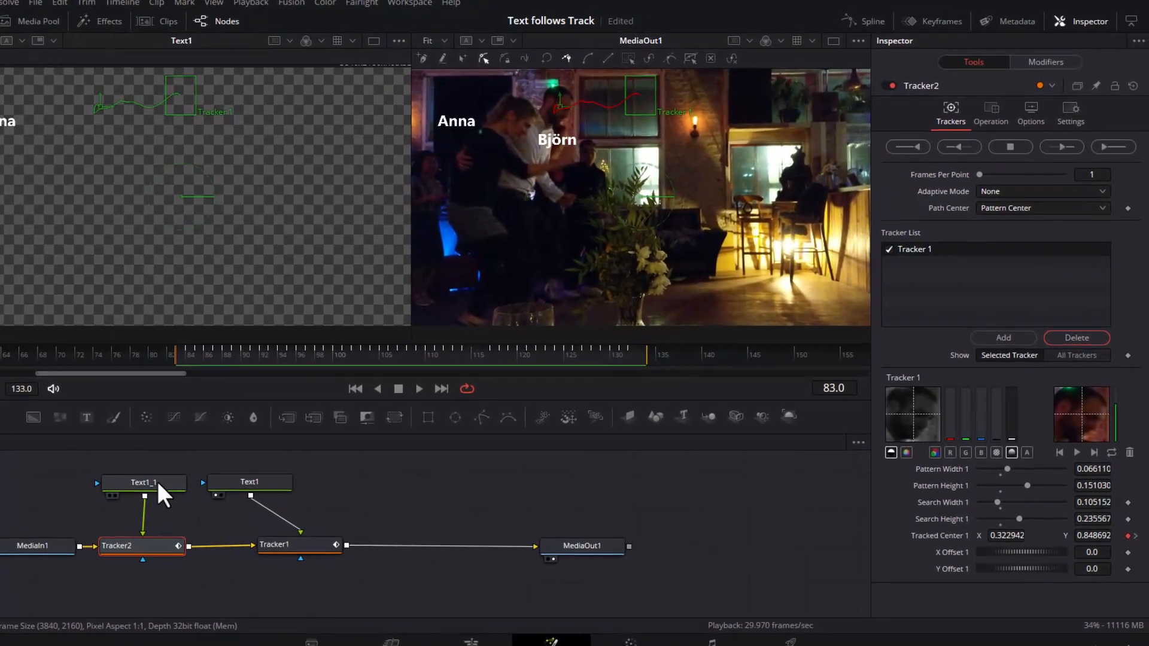
Animate the fill opacity of Text1_1 to fade in from frame 83 to 0.701 at frame 110, and scrub through the clip to check it.
{"action": "left_click", "coordinate": [197, 471]}
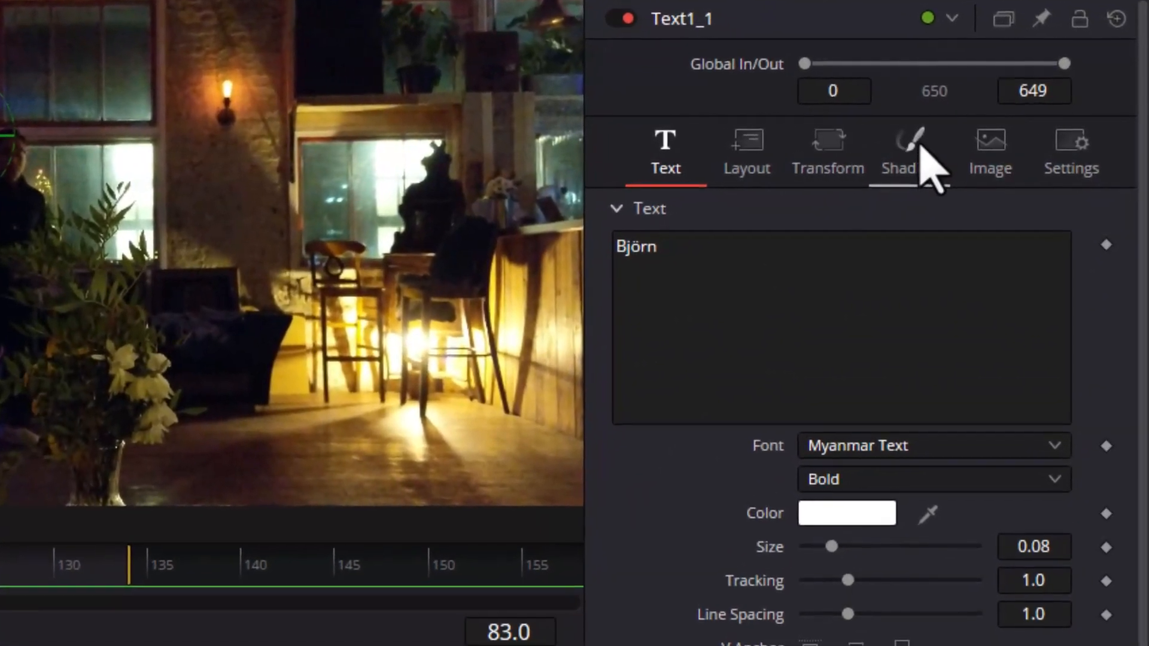
{"action": "left_click", "coordinate": [908, 153]}
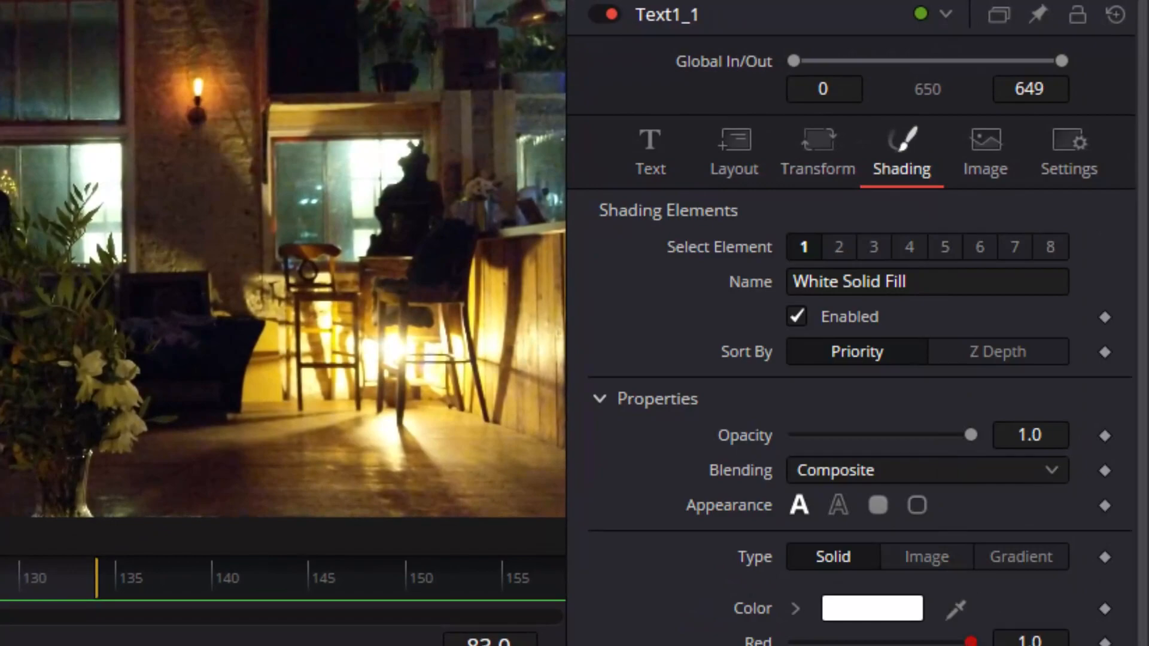
{"action": "left_click_drag", "start_coordinate": [969, 435], "coordinate": [914, 435]}
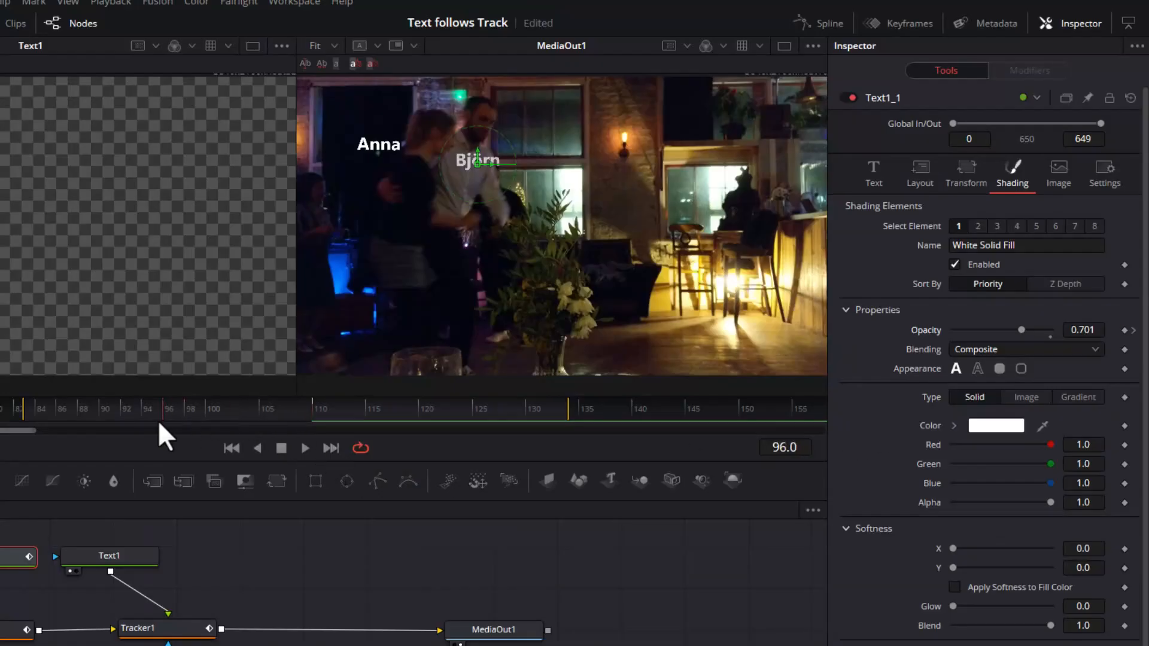
{"action": "left_click_drag", "start_coordinate": [158, 420], "coordinate": [31, 422]}
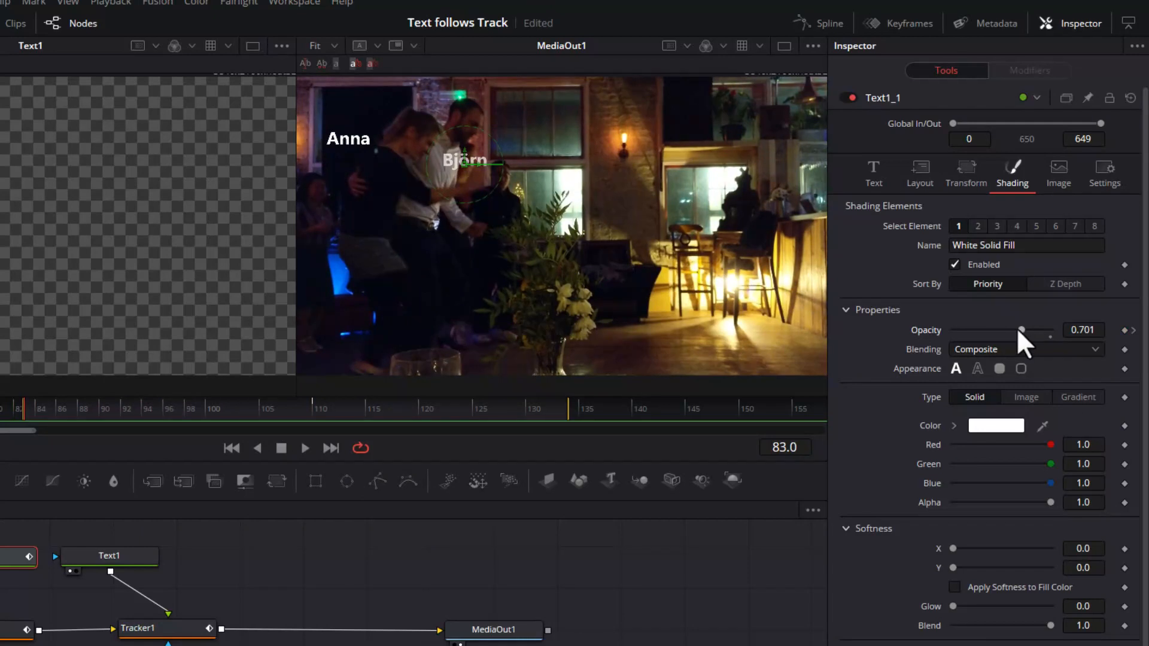
{"action": "left_click_drag", "start_coordinate": [115, 412], "coordinate": [569, 423]}
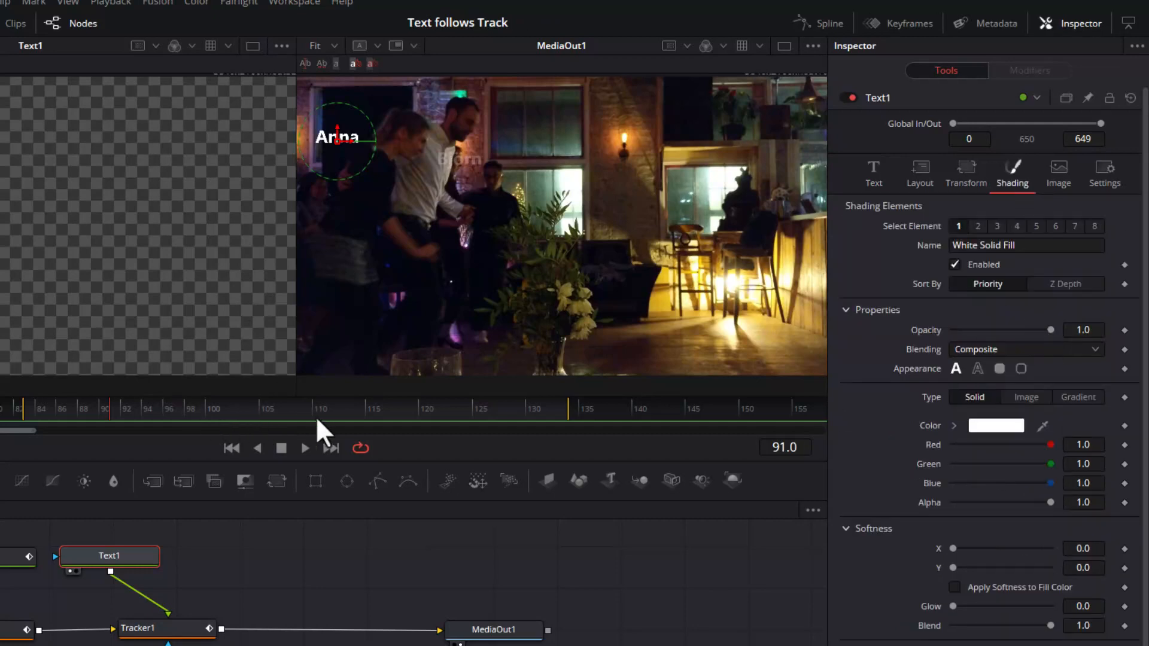
Animate the fill opacity of Text1 to fade in from 0.0 at frame 83 to frame 110, and play the clip.
{"action": "left_click", "coordinate": [314, 420]}
{"action": "key", "text": "space"}
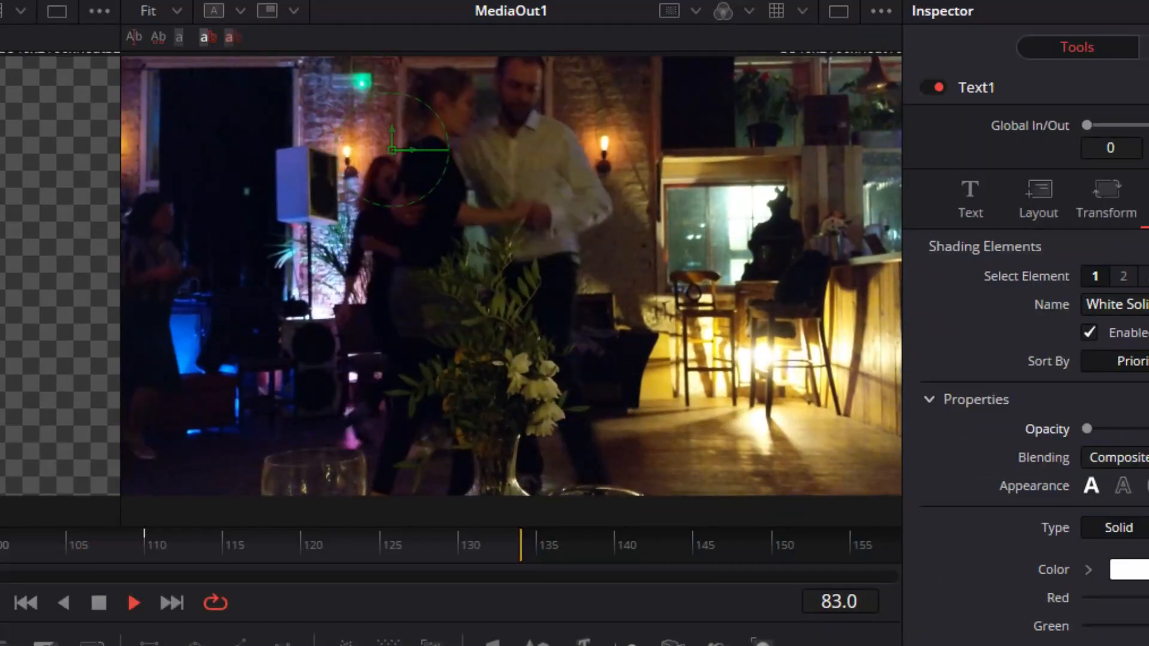
{"action": "key", "text": "space"}
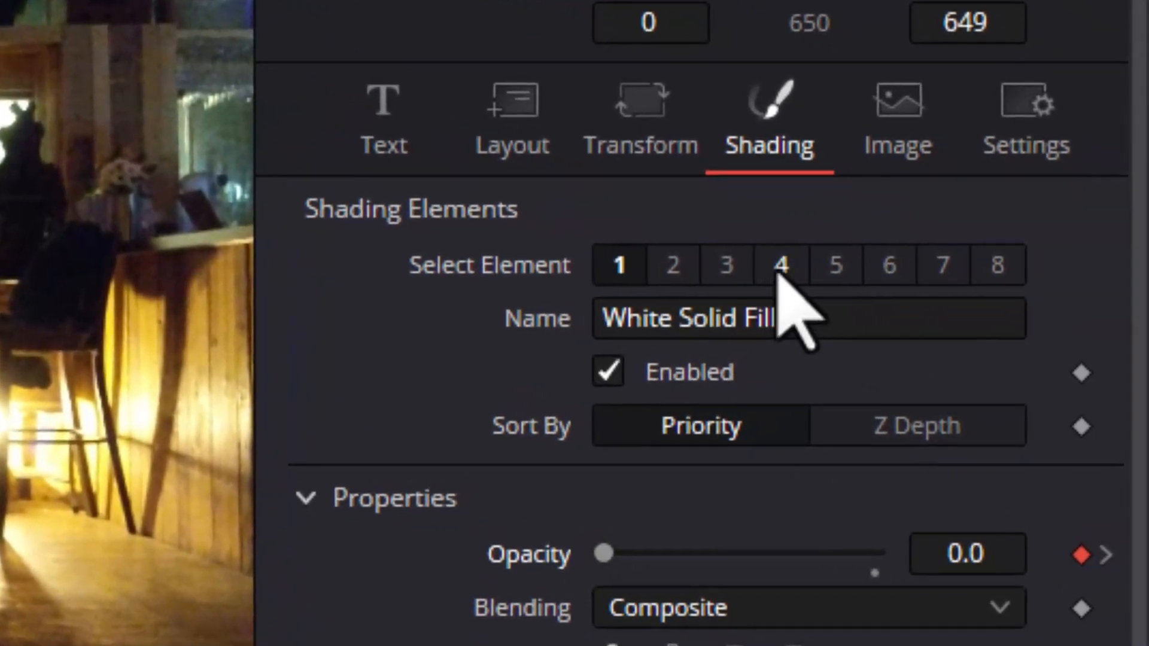
Enable Text1's shading element 4 as a pale yellow background with Extend Horizontal -0.016, Extend Vertical -0.5 and opacity fading in from 0.0, and play the clip.
{"action": "left_click", "coordinate": [779, 265]}
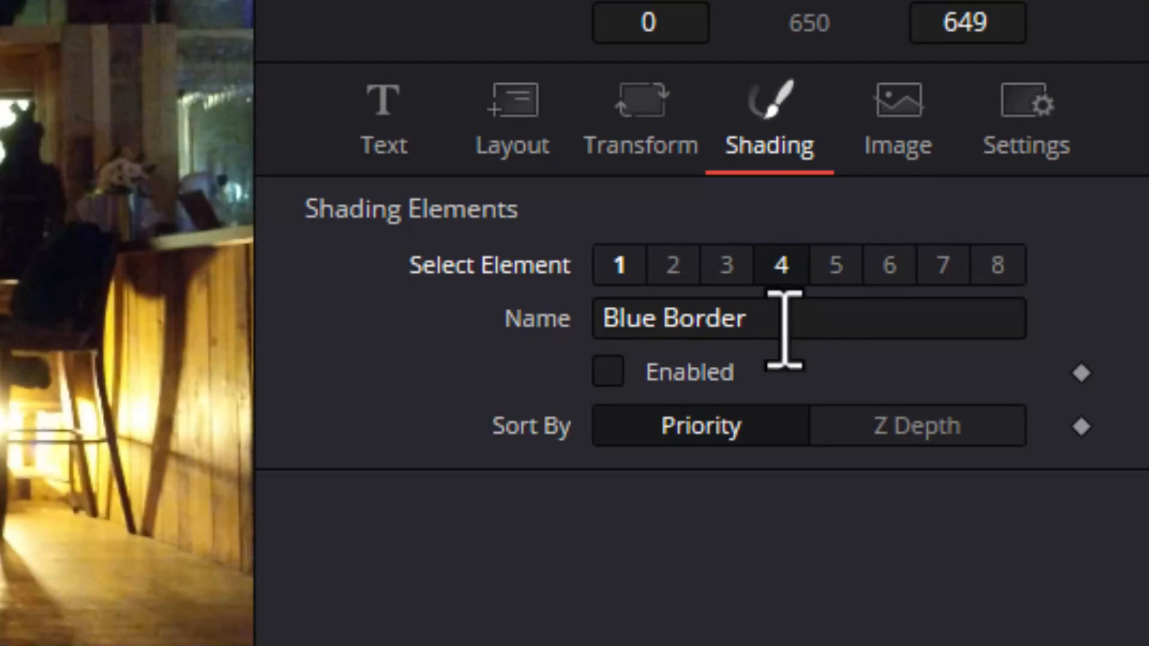
{"action": "left_click", "coordinate": [608, 372]}
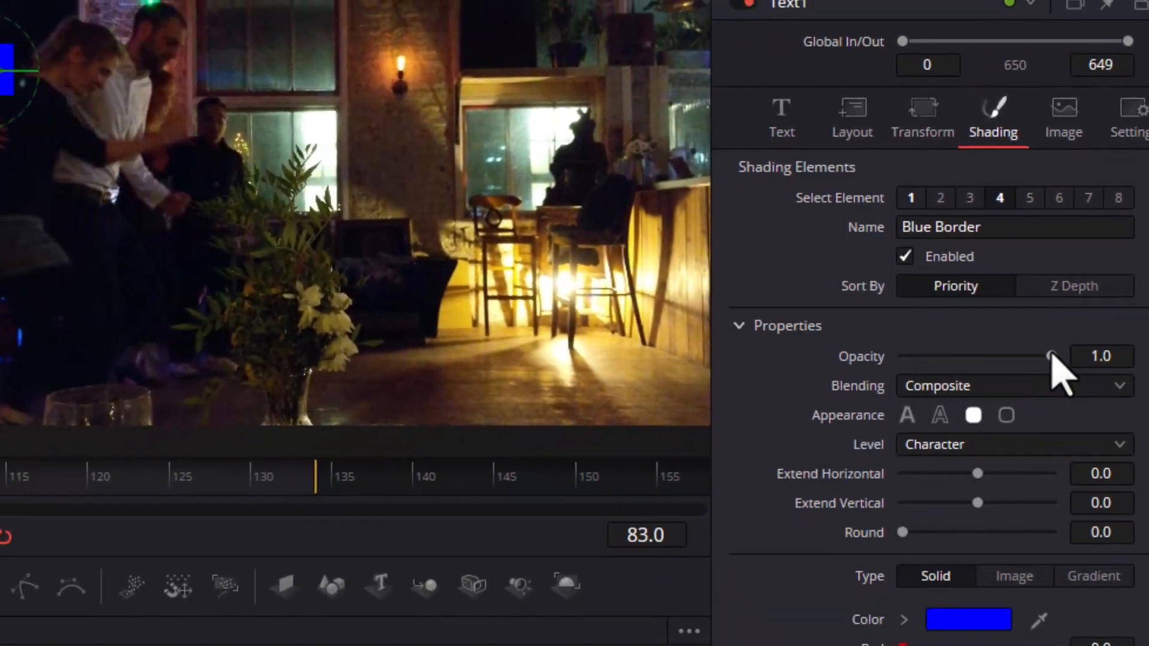
{"action": "left_click_drag", "start_coordinate": [1051, 357], "coordinate": [915, 356]}
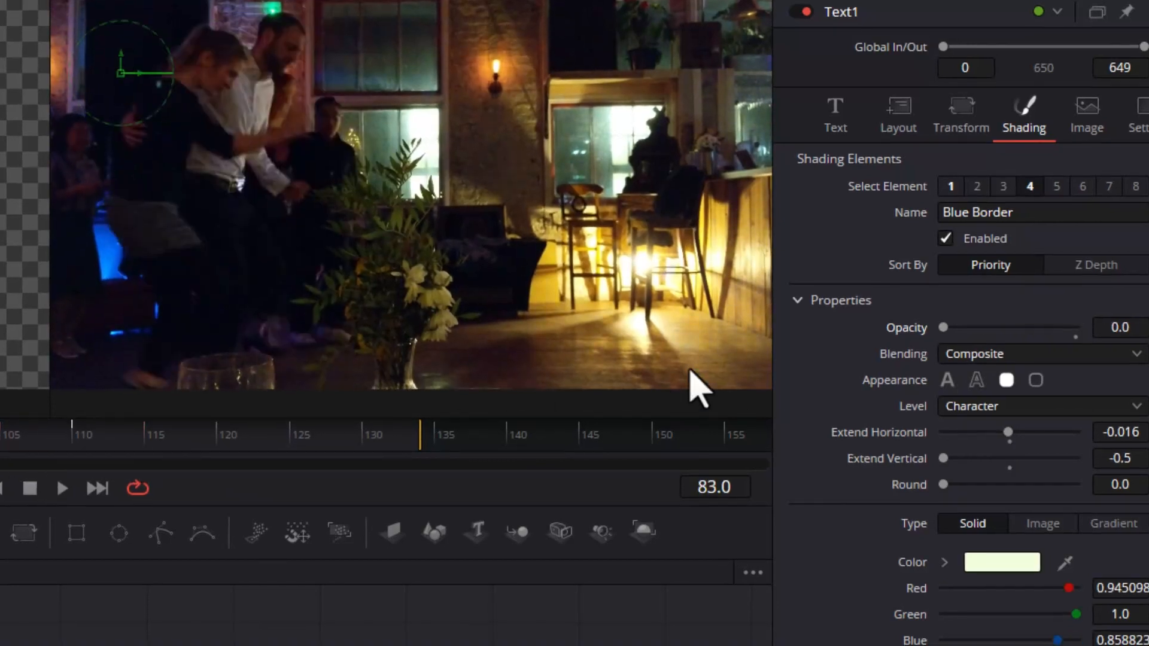
{"action": "key", "text": "space"}
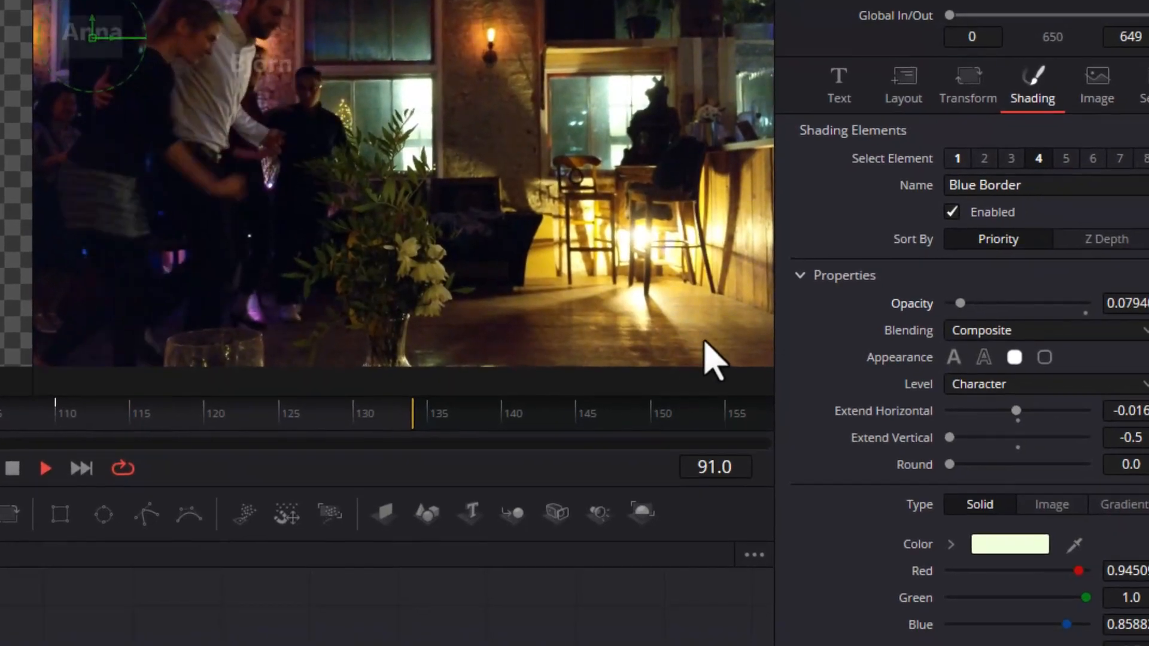